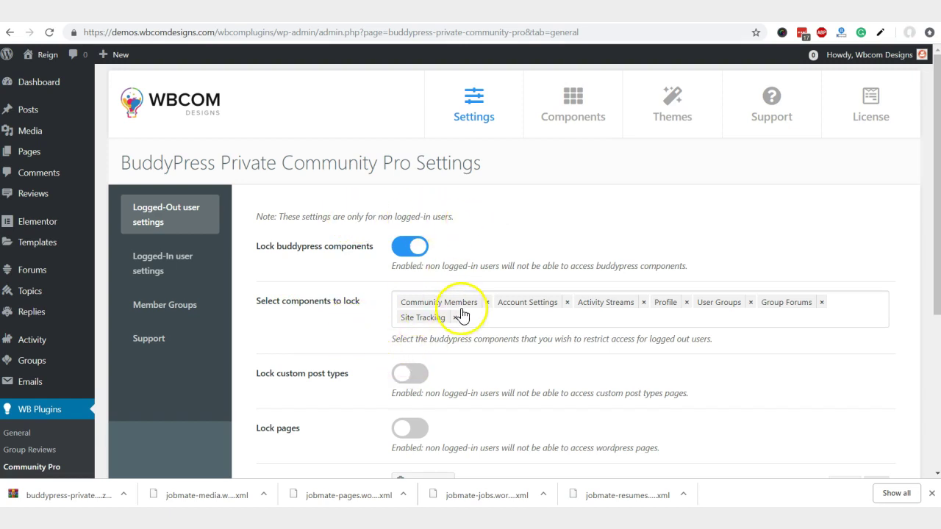
Save the logged-out settings with all seven BuddyPress components locked for visitors.
scroll(415, 318, down, 3)
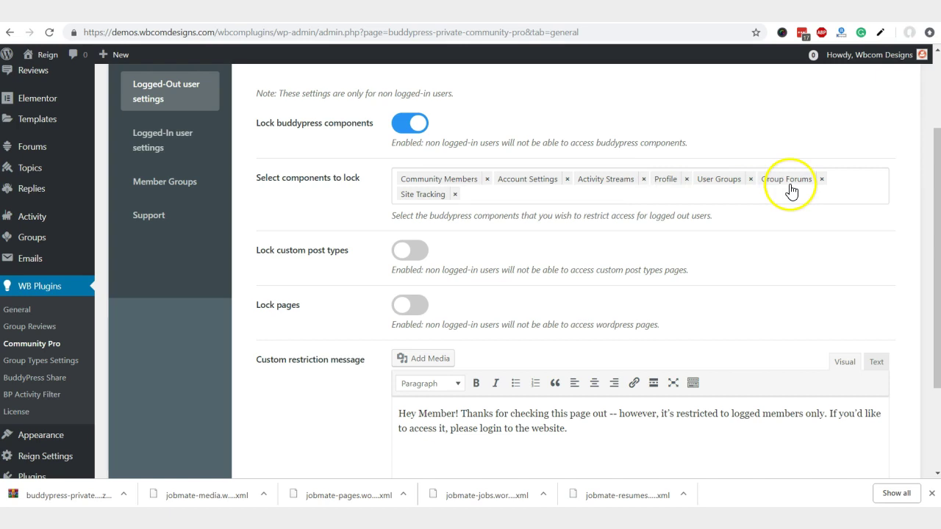
scroll(324, 234, down, 1)
scroll(323, 234, down, 2)
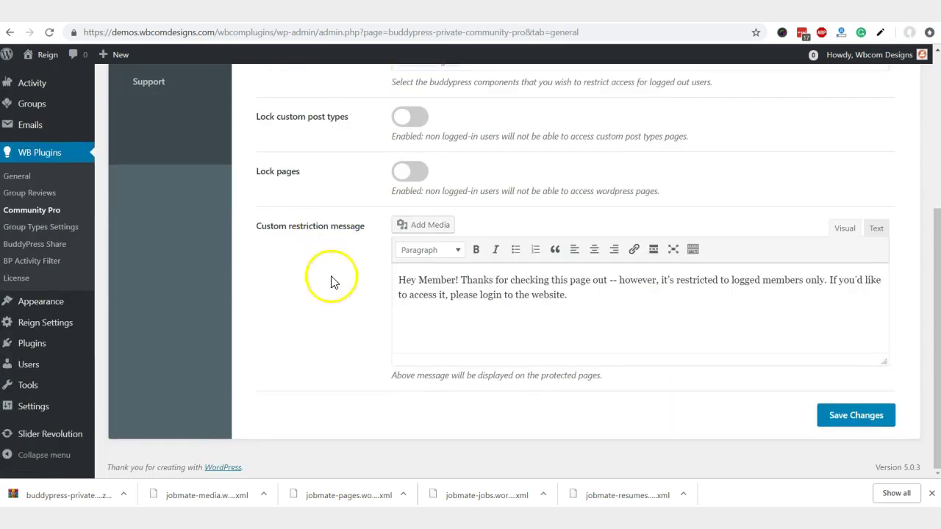
click(841, 416)
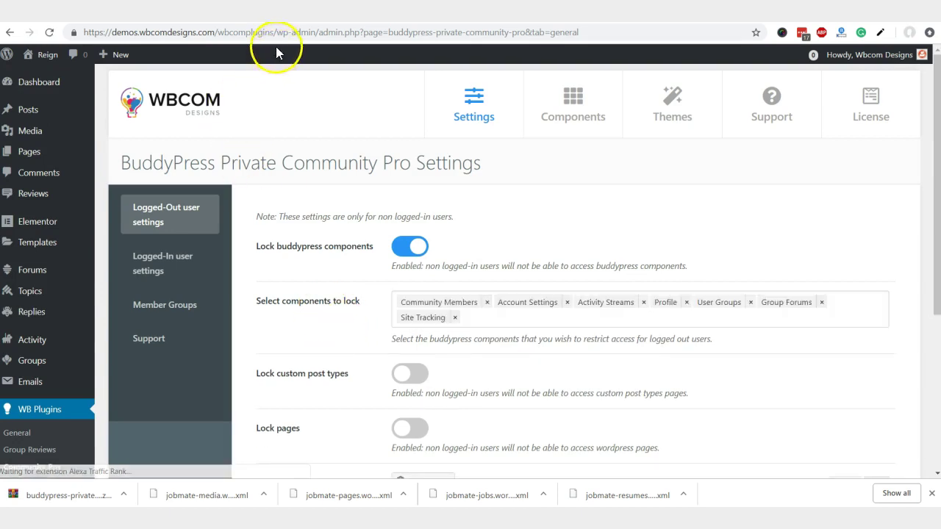
Copy the site's base URL and open it in a new incognito window.
drag(274, 33, 84, 33)
right_click(109, 32)
click(139, 79)
click(930, 32)
click(832, 99)
click(370, 36)
right_click(370, 36)
click(403, 134)
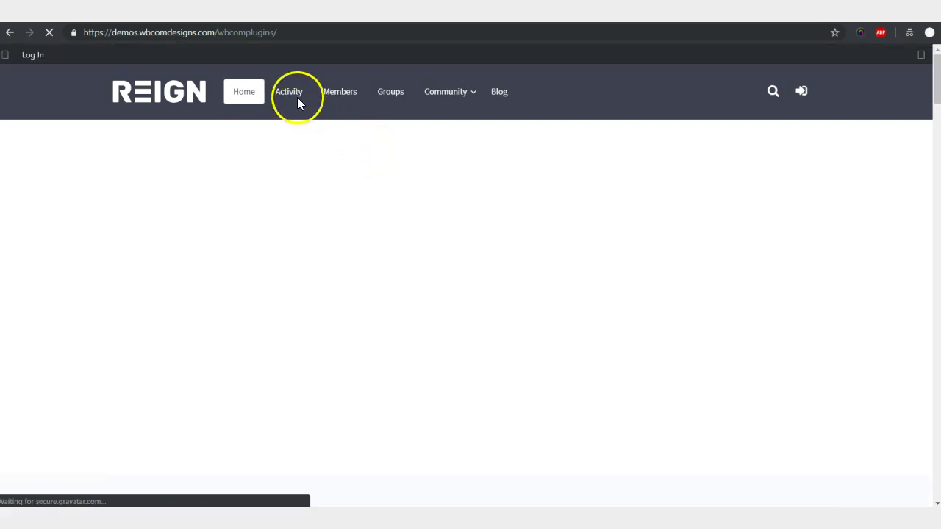
As a visitor, check that Activity, Members and Groups show the members-only notice with login/register forms.
click(289, 94)
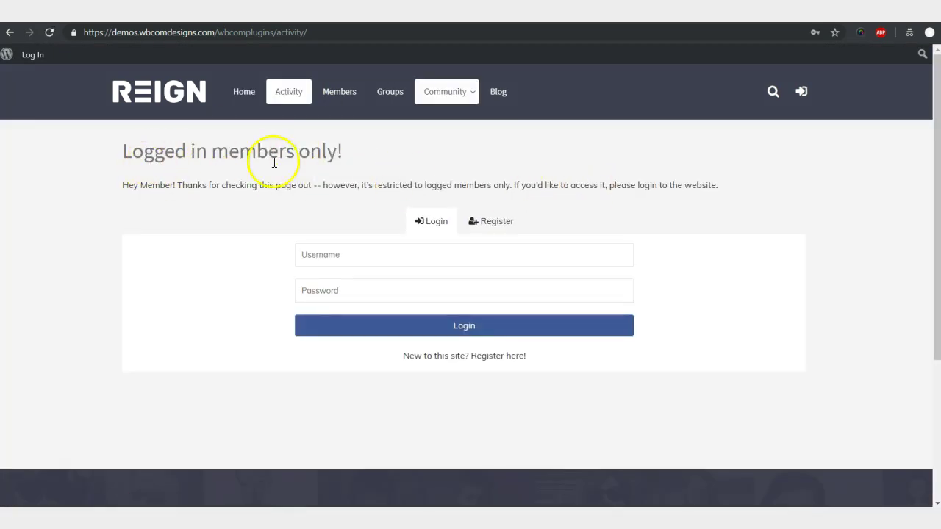
click(491, 222)
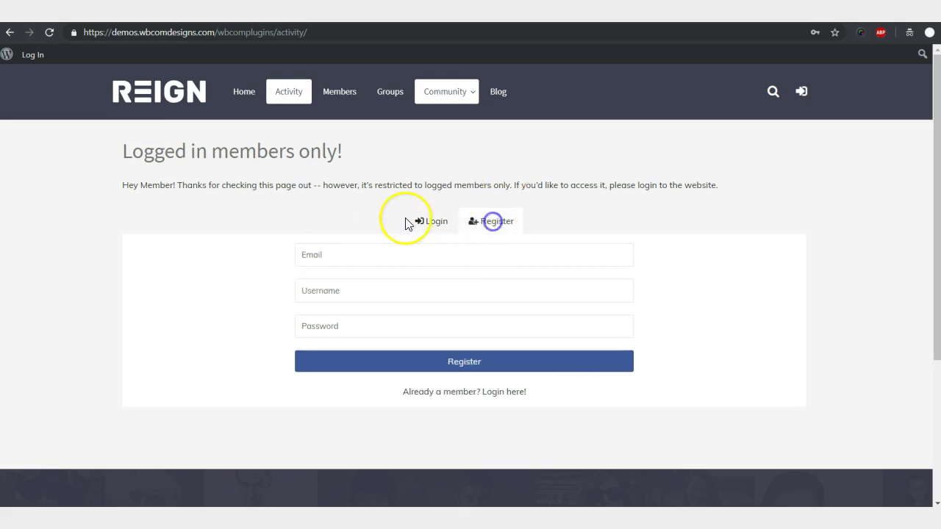
click(432, 221)
click(486, 228)
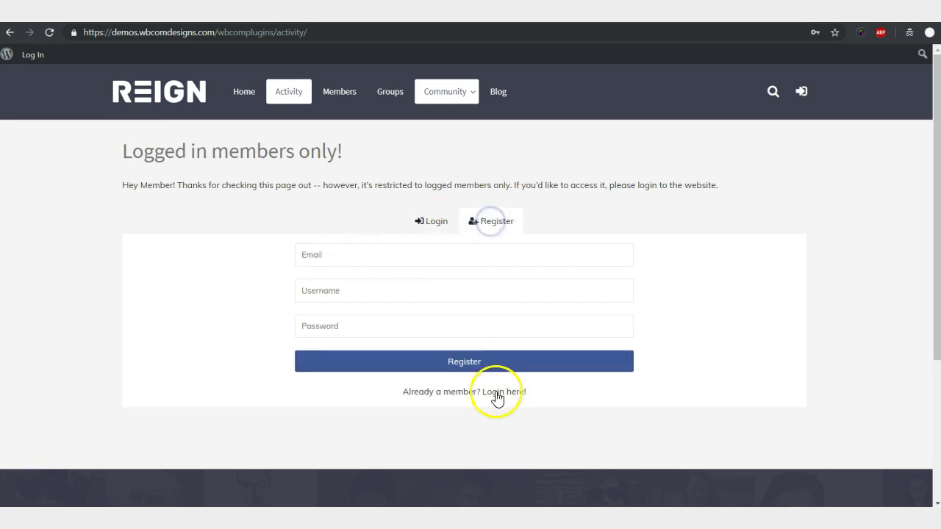
click(341, 95)
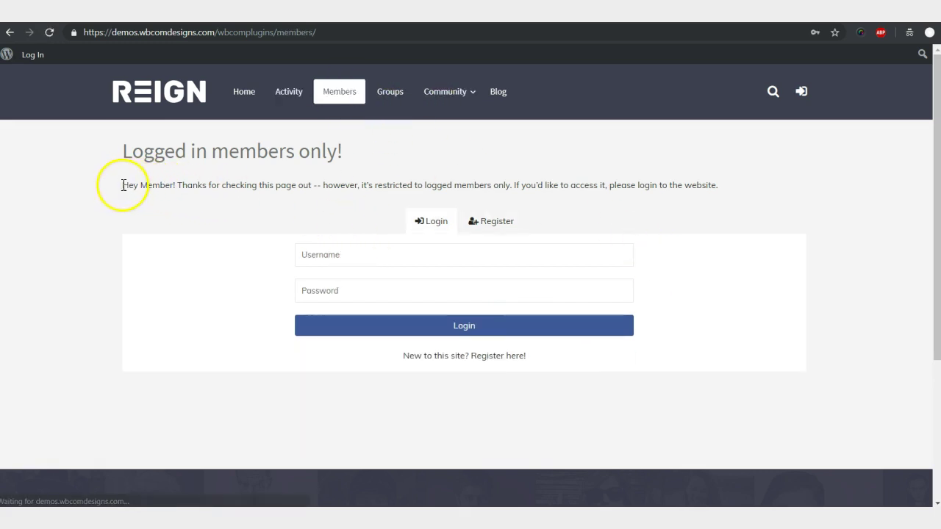
drag(122, 185, 740, 185)
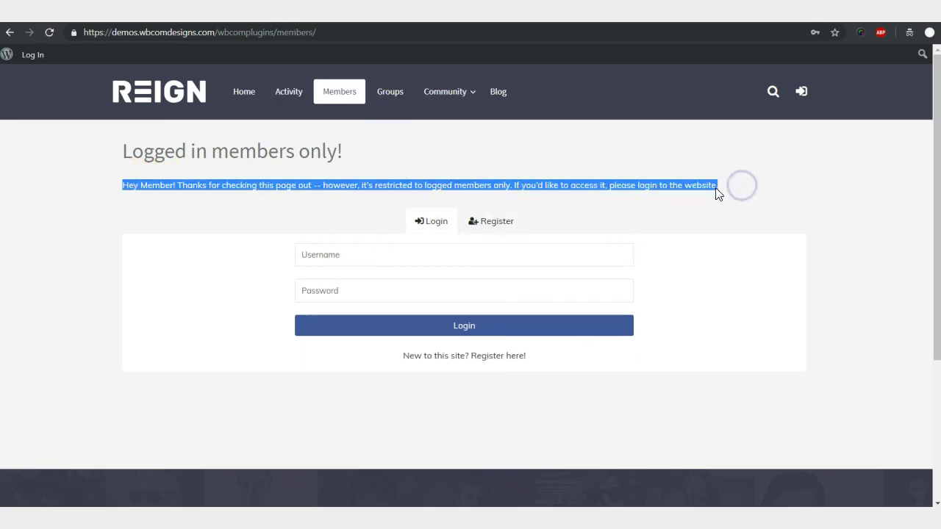
click(392, 101)
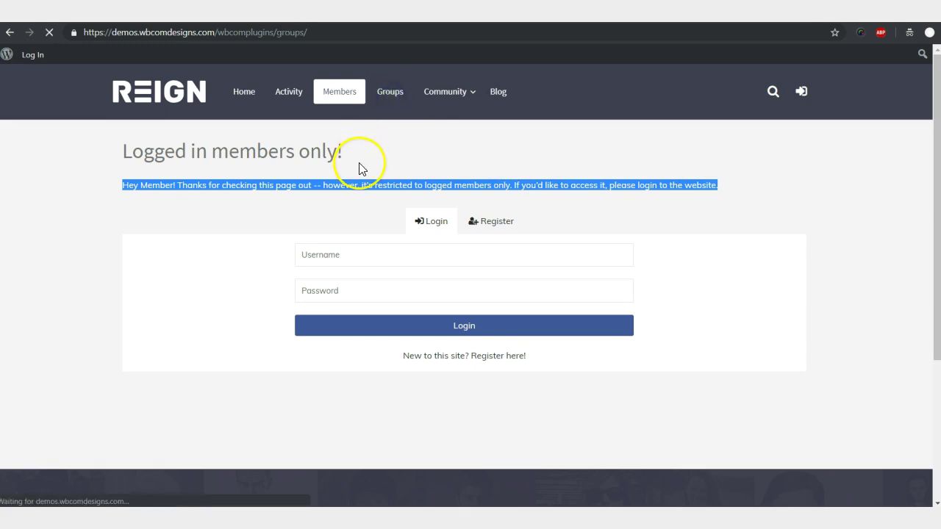
mouse_move(456, 97)
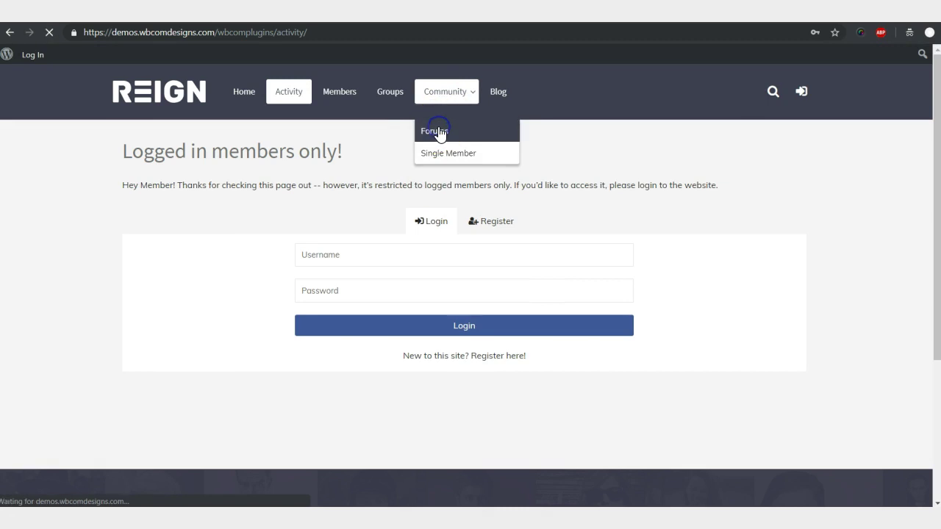
Open the public Forums page, then a forum author's profile, and return to Forums.
click(437, 133)
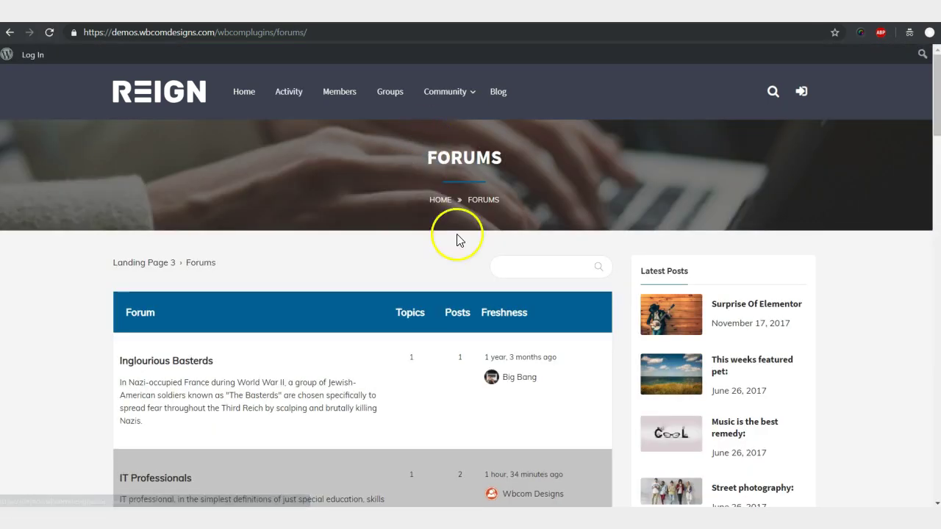
scroll(471, 247, down, 3)
scroll(594, 287, down, 3)
scroll(559, 257, up, 2)
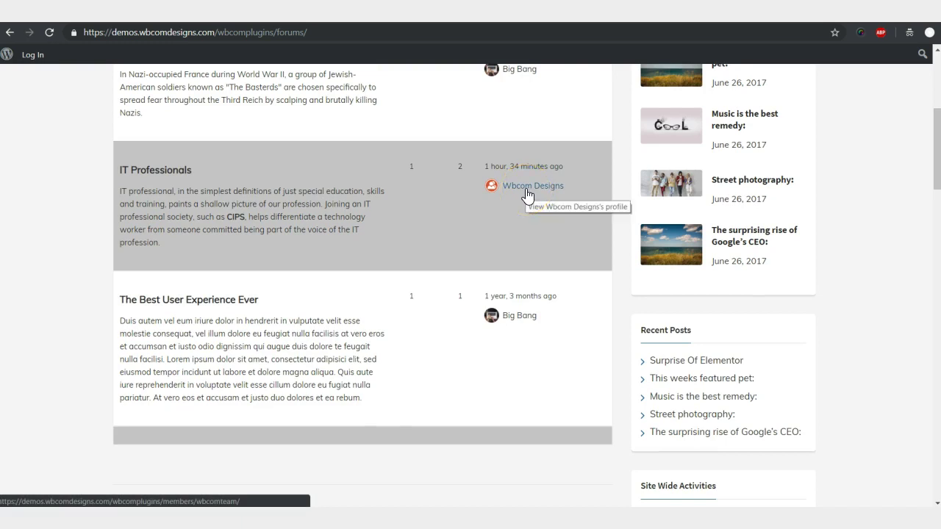
click(526, 194)
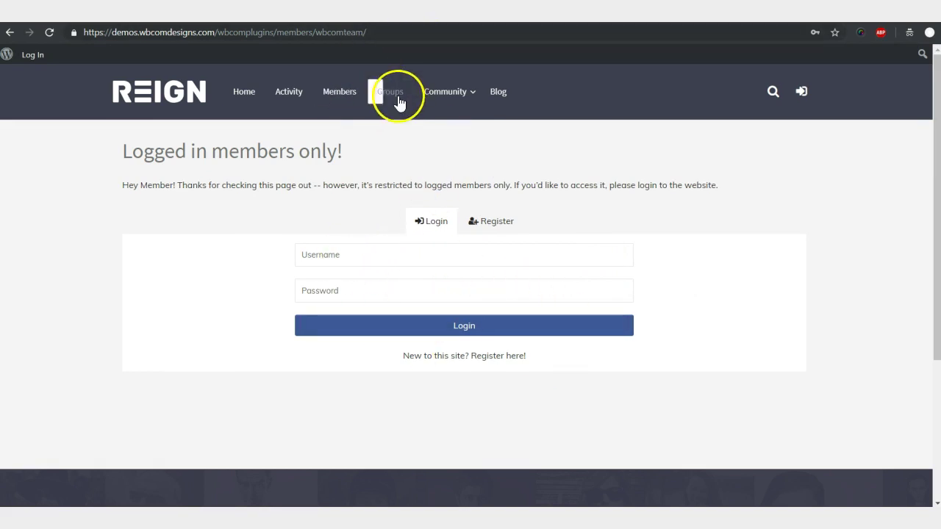
mouse_move(457, 120)
click(434, 134)
Open the Sample Group page to see its members-only notice, then go back to admin settings.
scroll(764, 313, down, 6)
scroll(746, 333, down, 3)
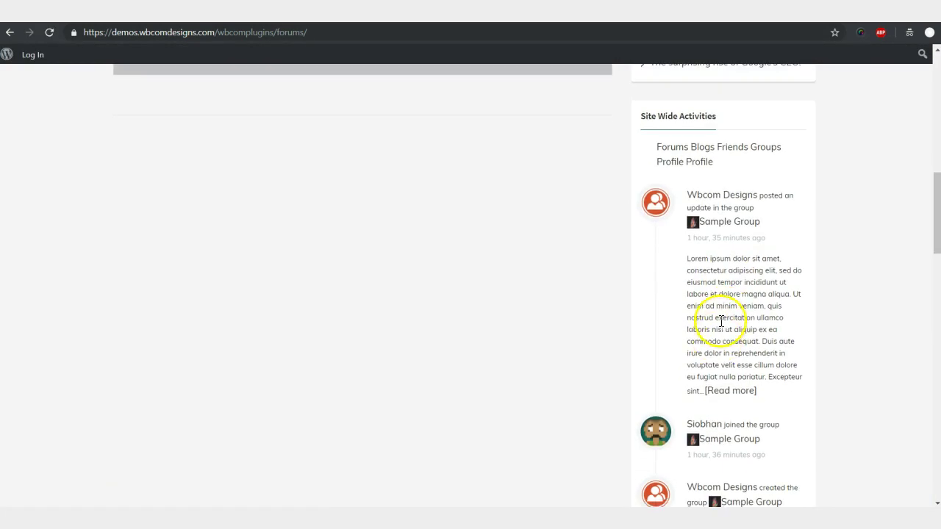
click(735, 225)
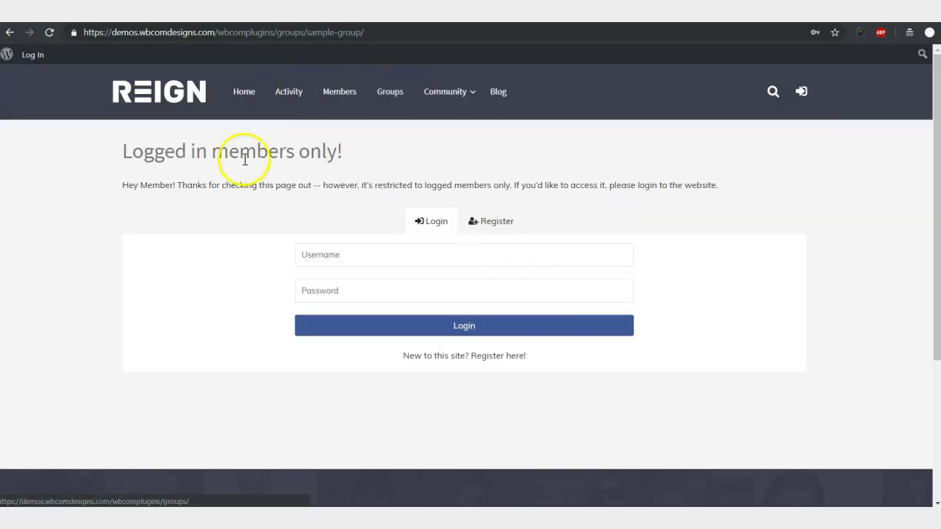
click(429, 156)
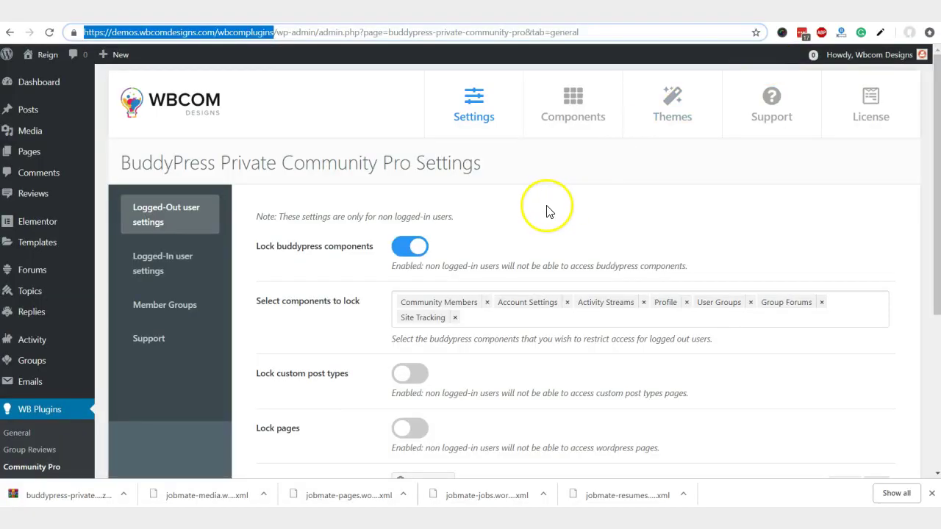
Turn on Lock pages and choose the Sample and Shop pages to lock.
click(547, 211)
scroll(540, 220, down, 3)
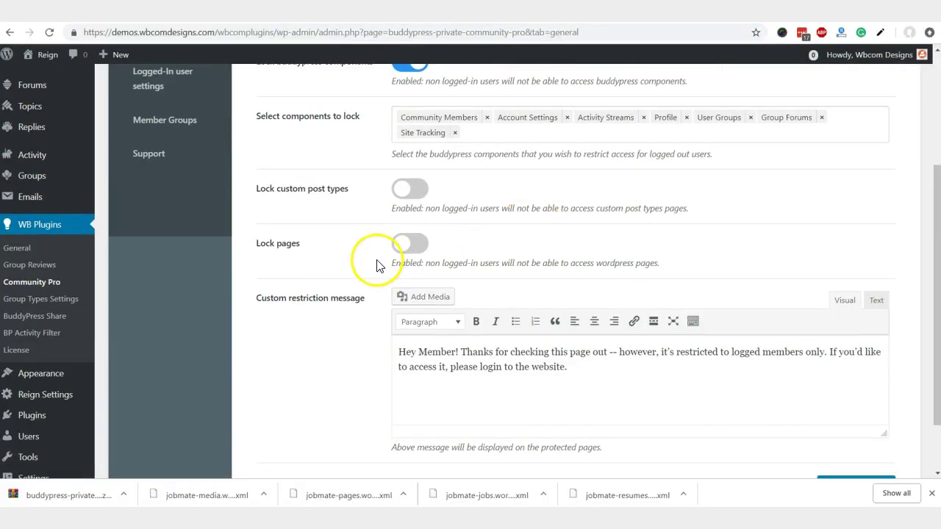
click(410, 247)
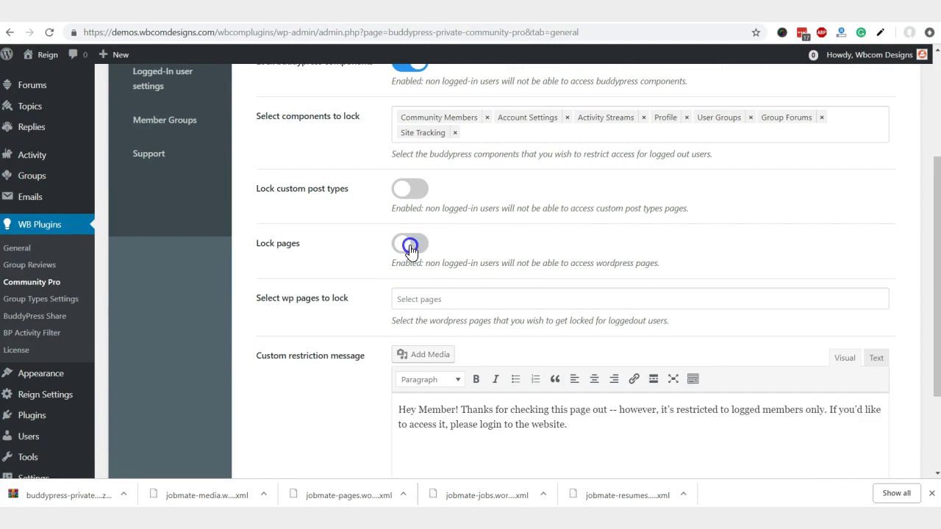
click(441, 298)
scroll(445, 368, down, 2)
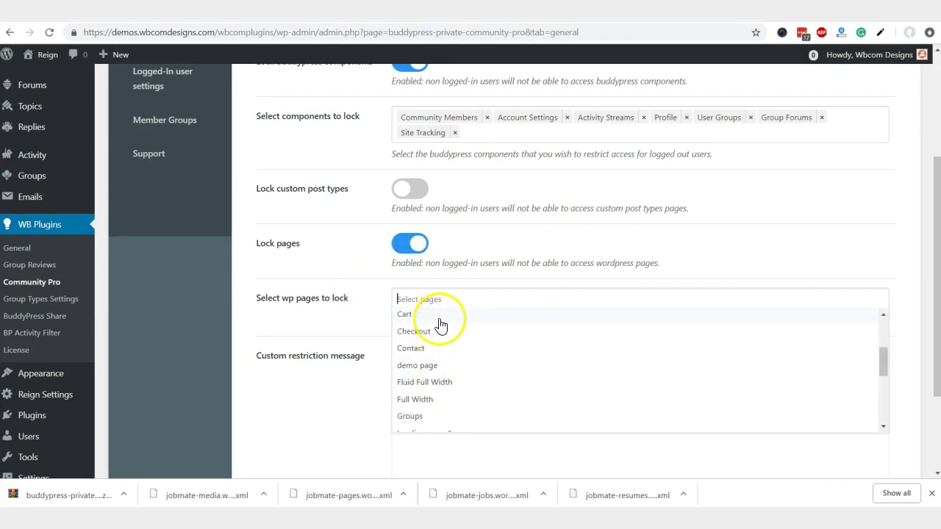
scroll(448, 368, down, 4)
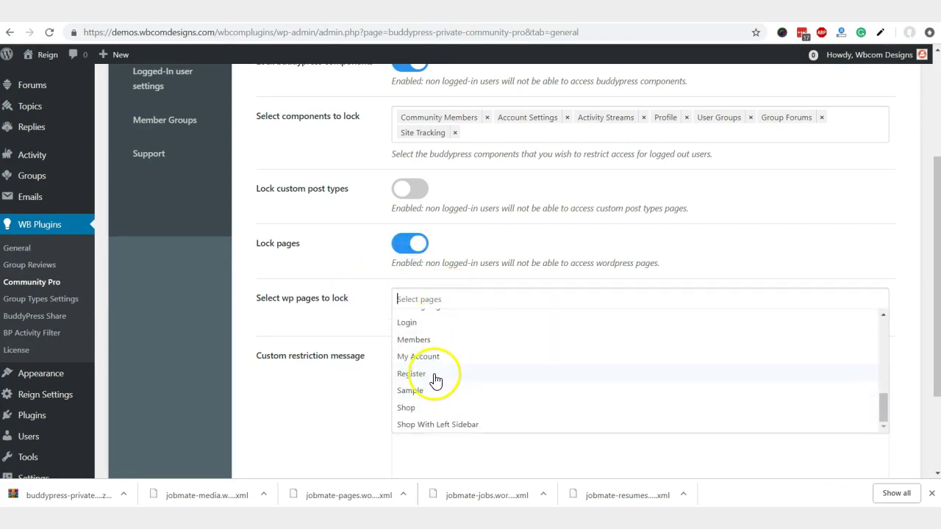
click(424, 392)
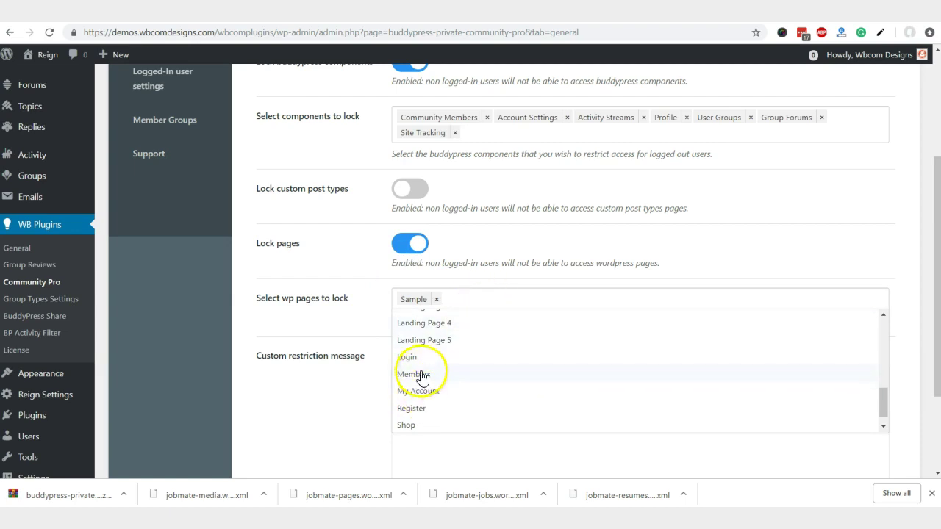
click(412, 423)
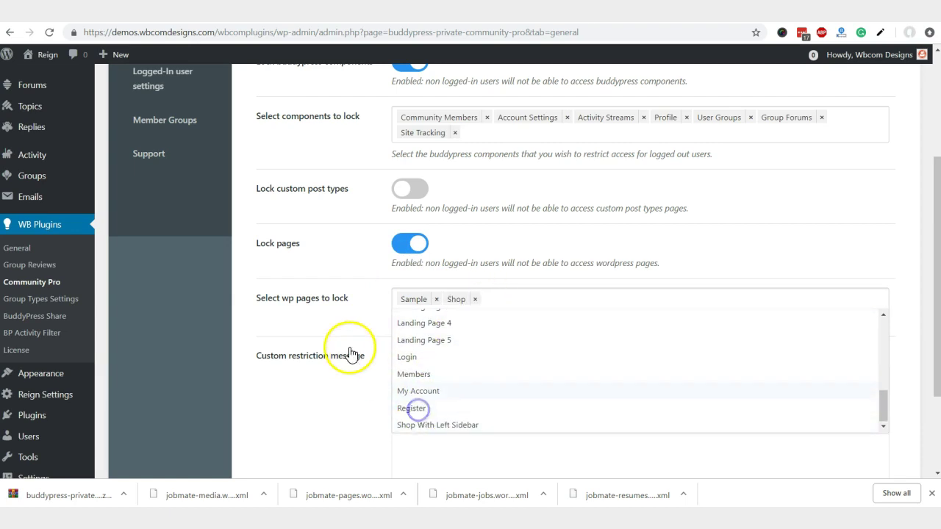
click(348, 349)
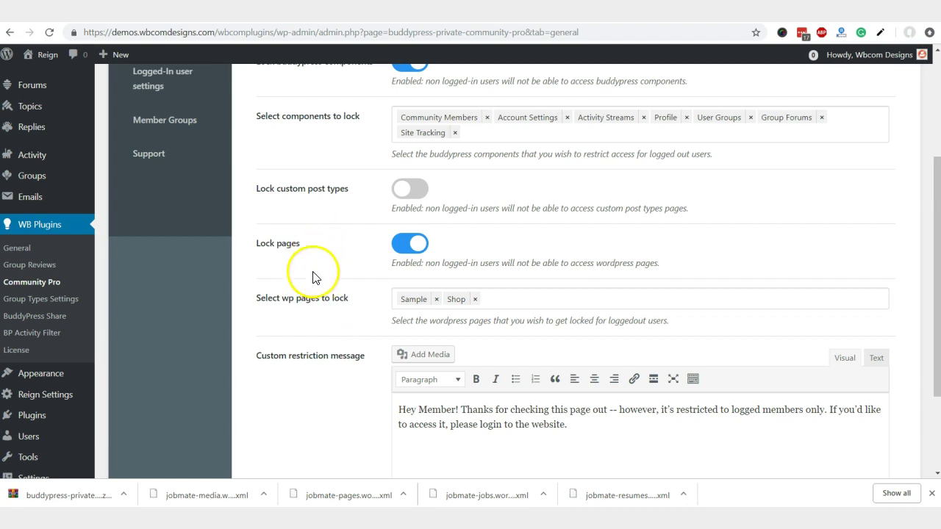
scroll(338, 323, down, 3)
scroll(351, 321, up, 5)
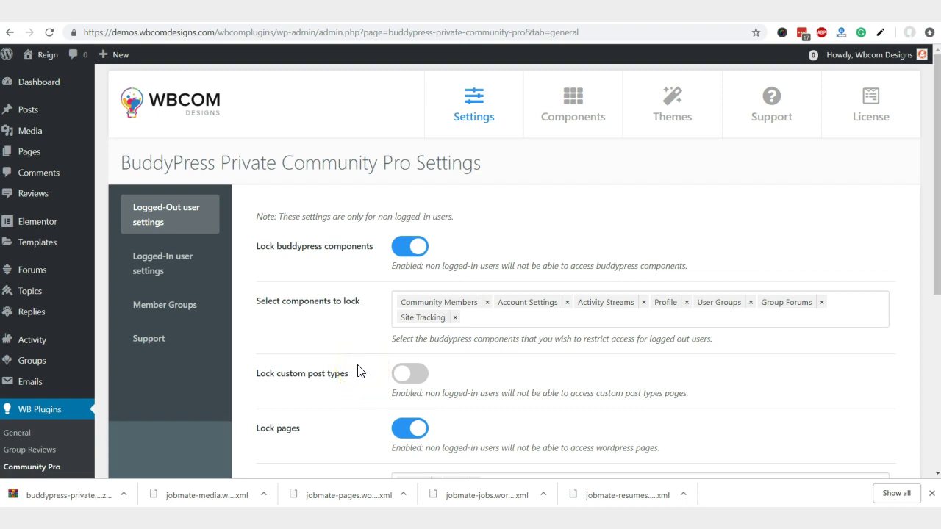
On the Logged-In user settings tab, toggle Remove admin roles from members directory.
scroll(360, 371, down, 1)
click(168, 209)
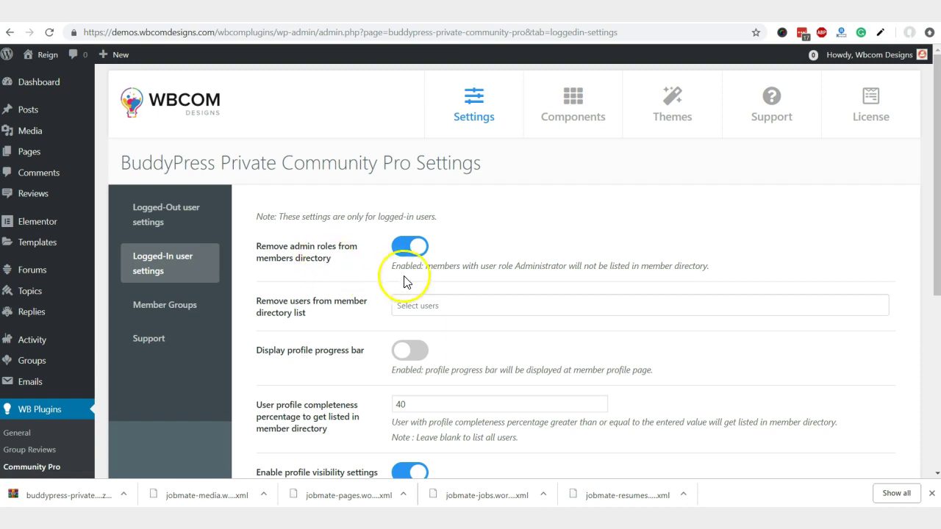
drag(710, 265, 390, 273)
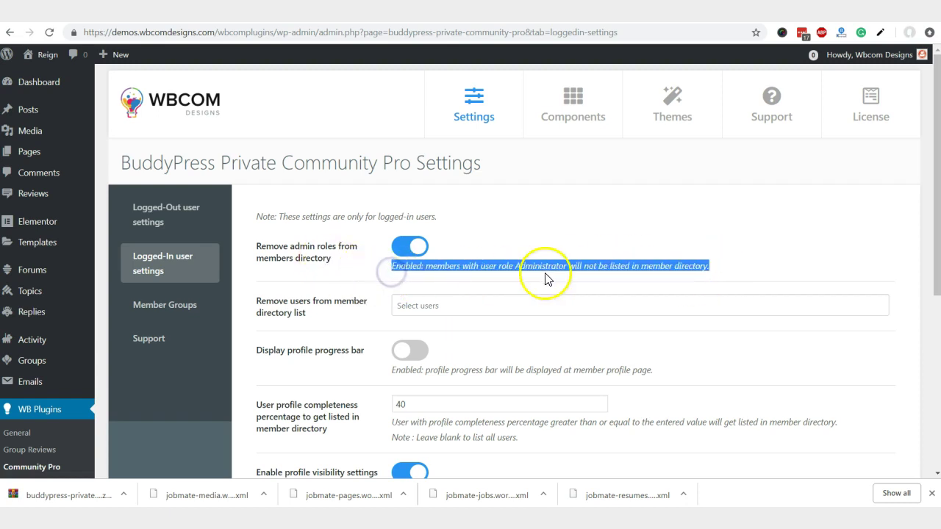
click(405, 250)
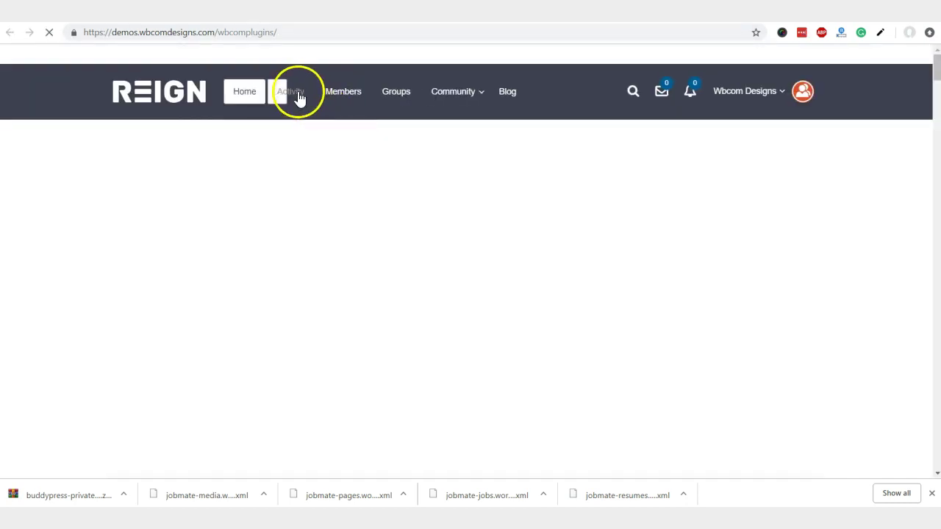
View the logged-in Members page, then turn off admin-role hiding and save the settings.
click(337, 98)
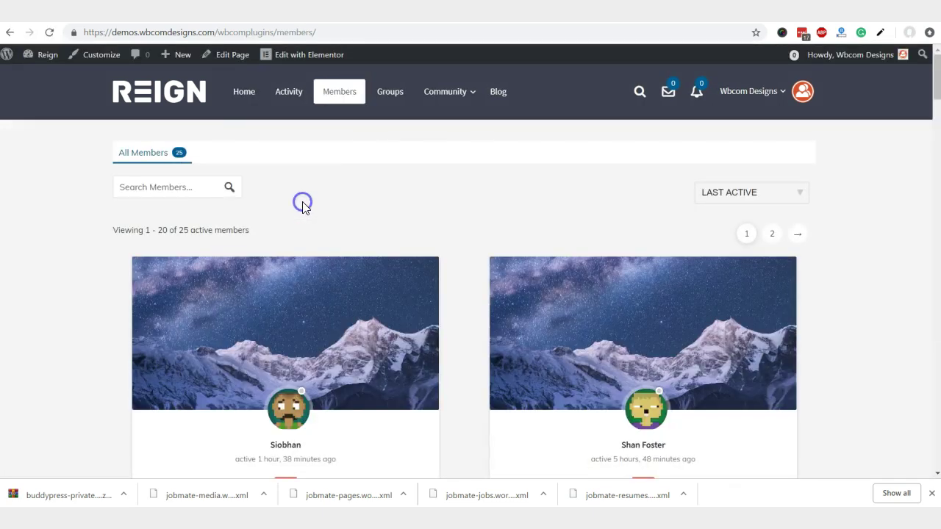
scroll(302, 204, down, 2)
scroll(368, 235, up, 2)
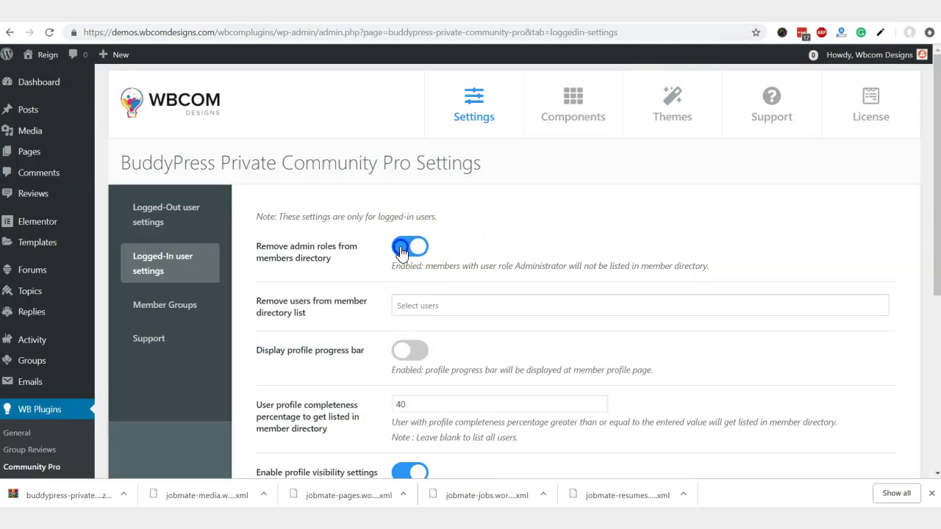
click(400, 250)
scroll(479, 245, down, 3)
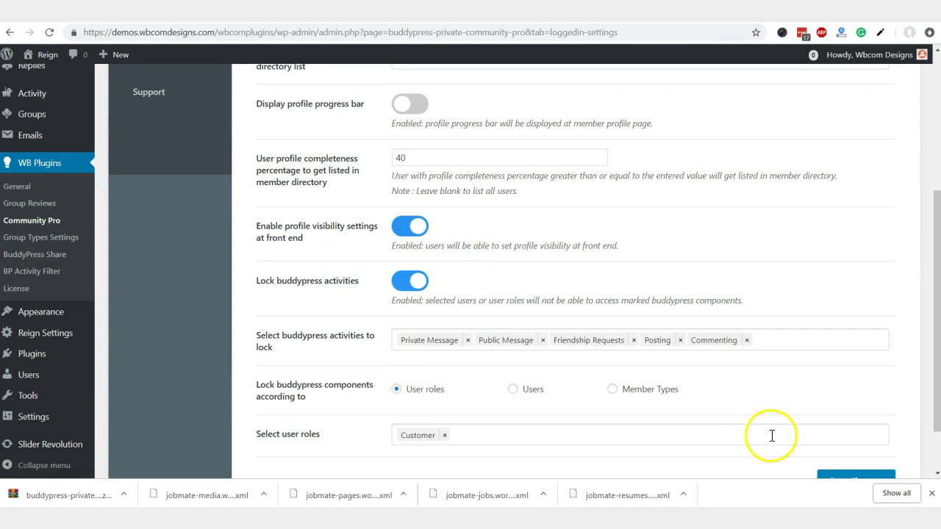
scroll(776, 432, down, 1)
click(836, 416)
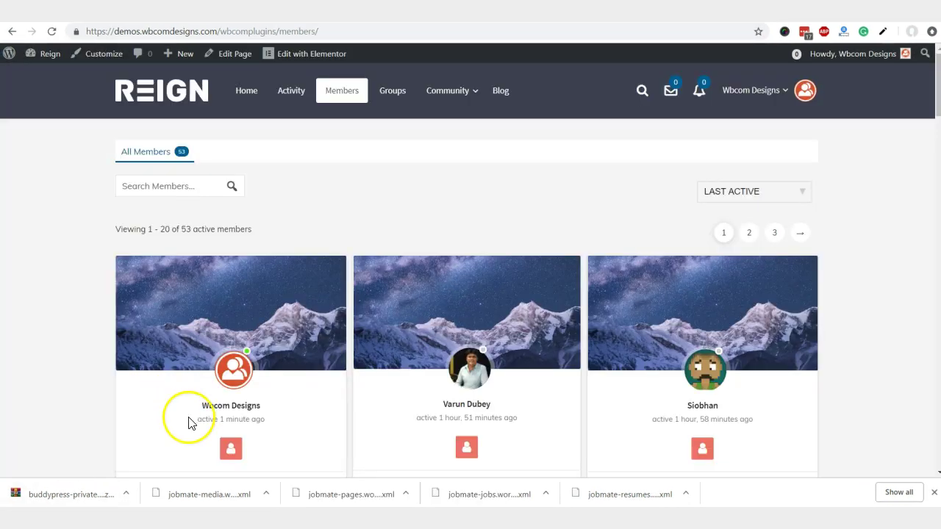
Reload the members directory showing 25 members, copy the first member's name, and return to settings.
scroll(199, 412, down, 1)
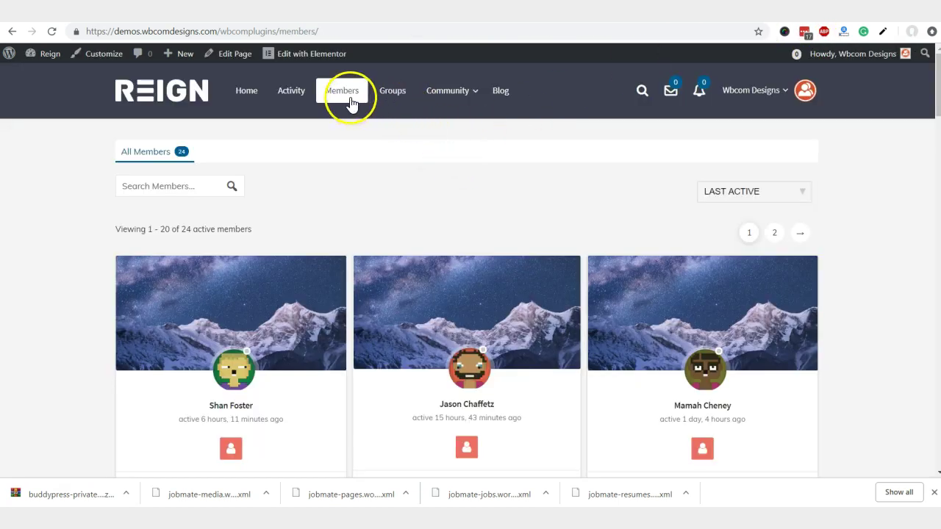
click(350, 99)
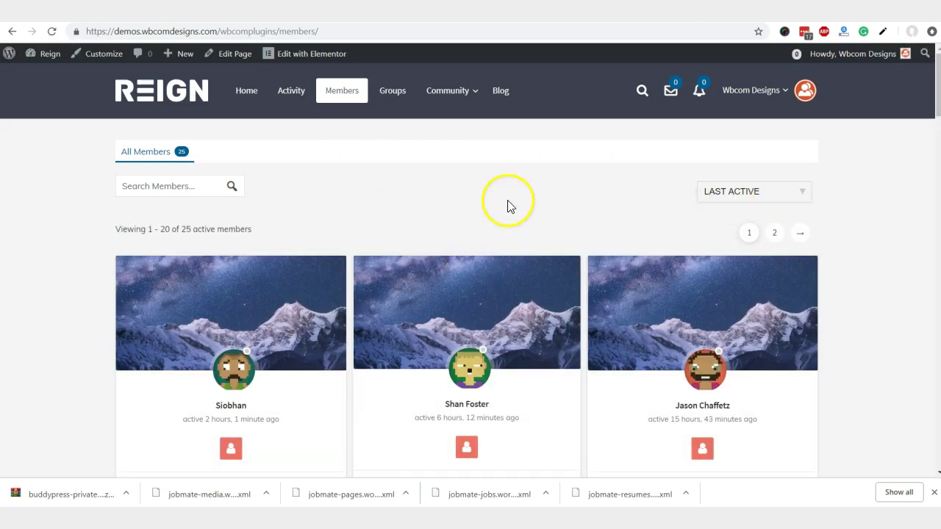
scroll(479, 221, down, 2)
double_click(231, 284)
right_click(232, 289)
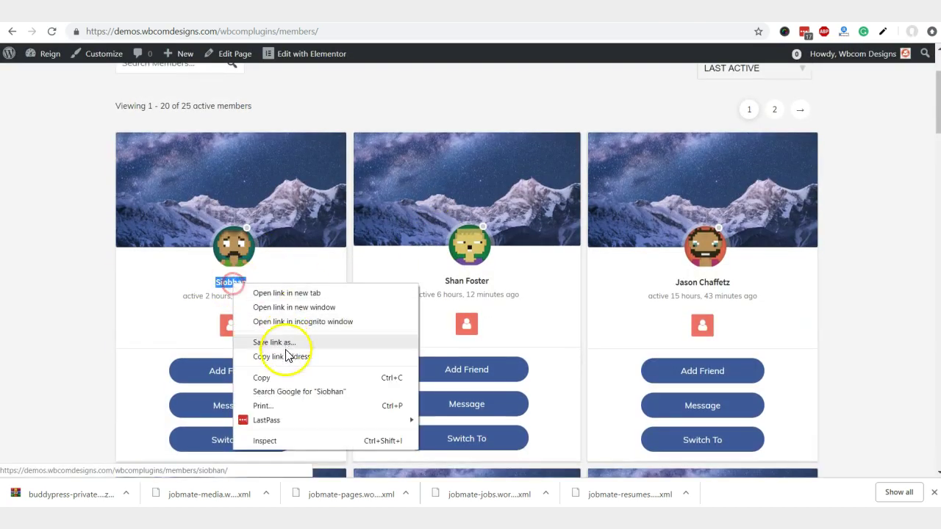
click(273, 377)
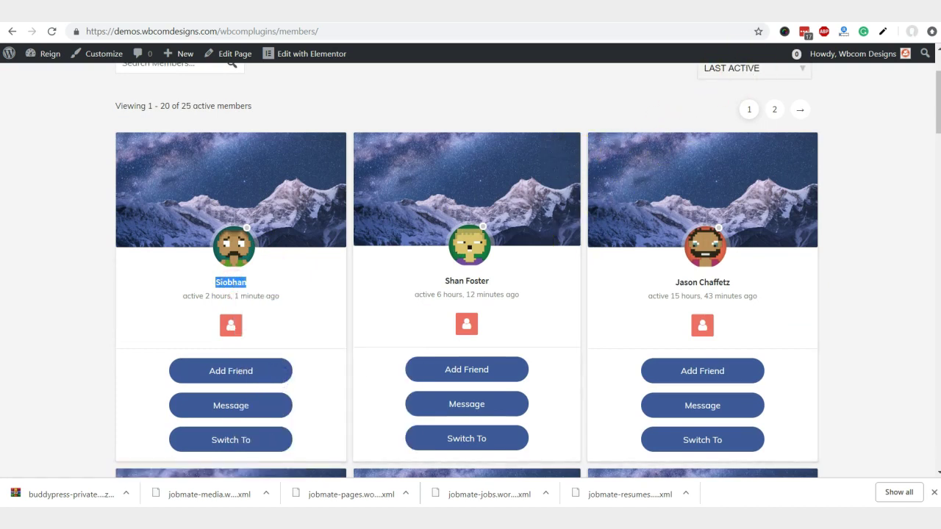
click(717, 8)
Add the copied member and a second member to the directory removal list and save.
click(434, 307)
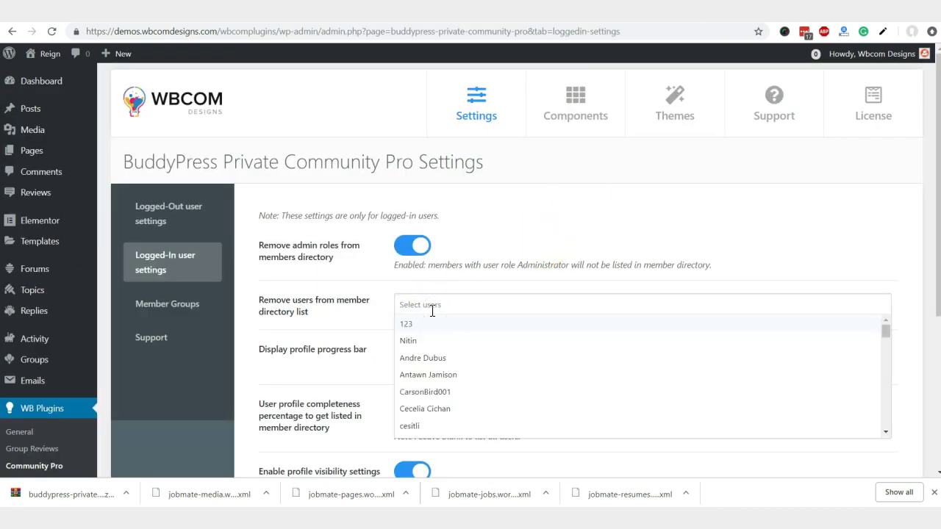
key(ctrl+v)
click(450, 328)
text(sha)
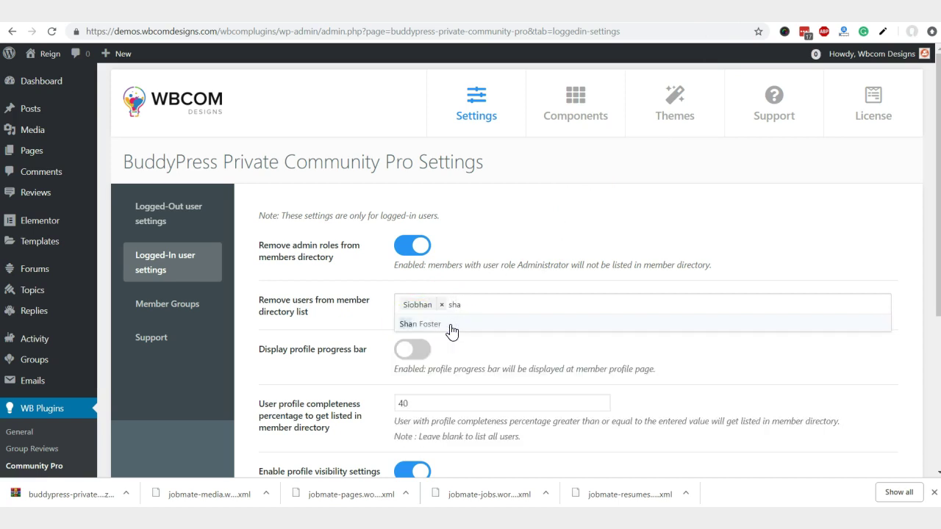
click(450, 328)
click(380, 309)
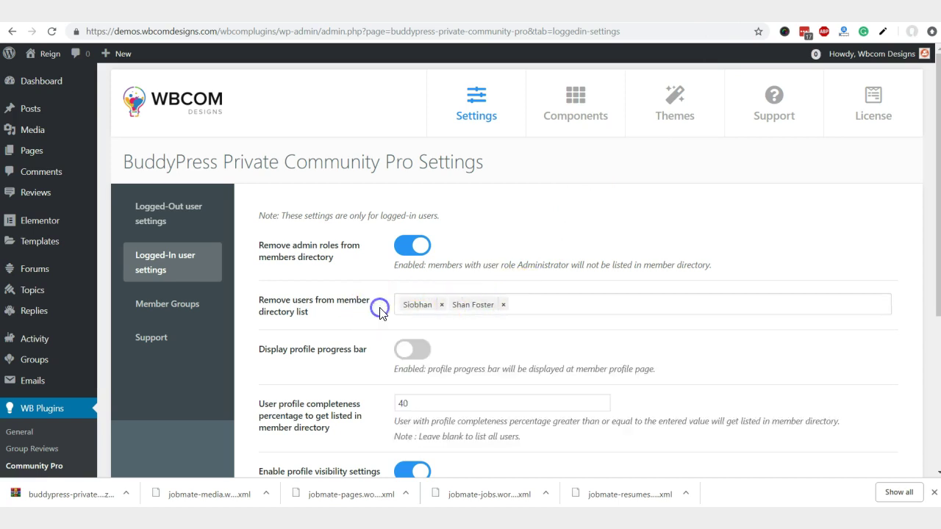
scroll(380, 312, down, 2)
click(858, 465)
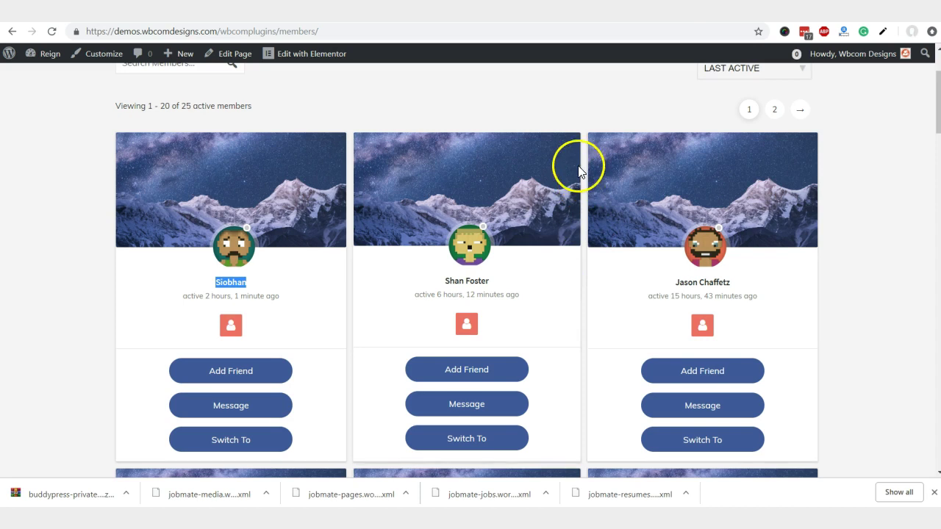
Reload the members directory to confirm it now lists 23 members.
right_click(575, 111)
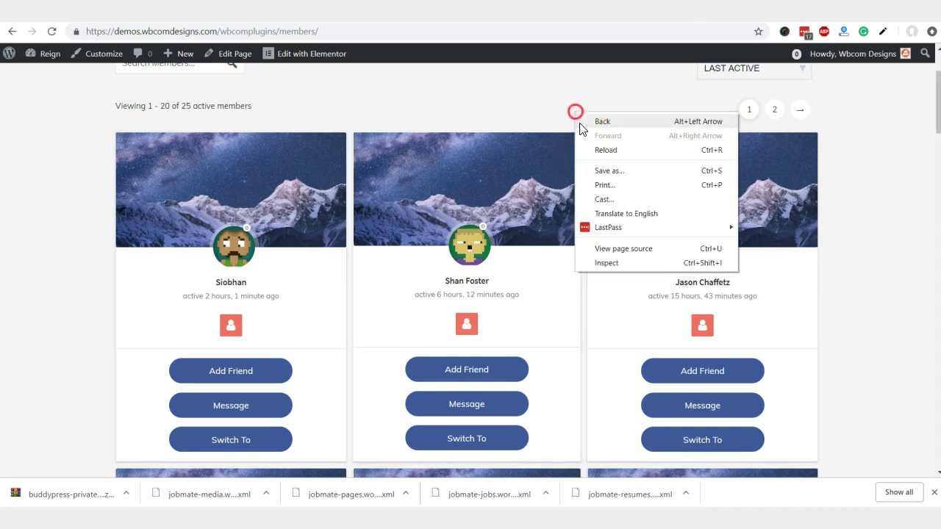
click(596, 150)
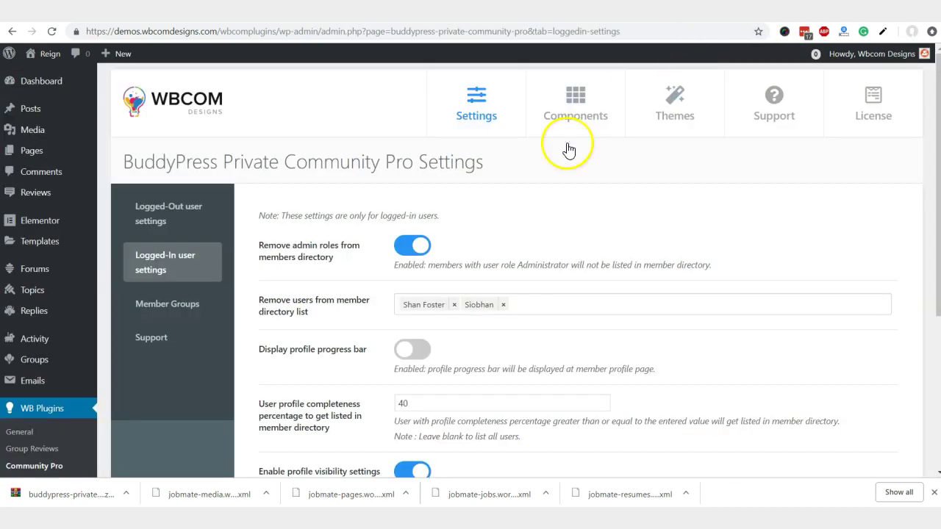
scroll(562, 184, down, 2)
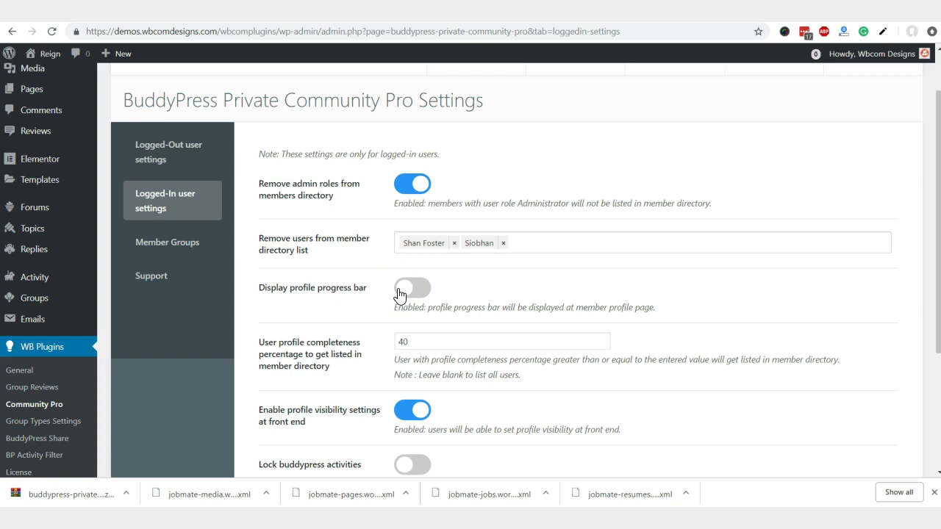
Toggle Display profile progress bar, check the 40% completeness threshold, and save the logged-in settings.
scroll(399, 295, down, 1)
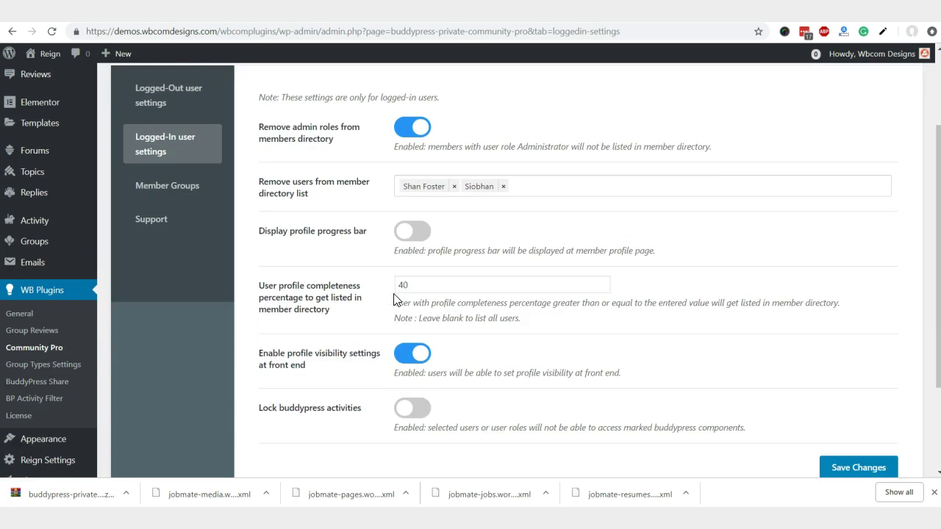
click(412, 226)
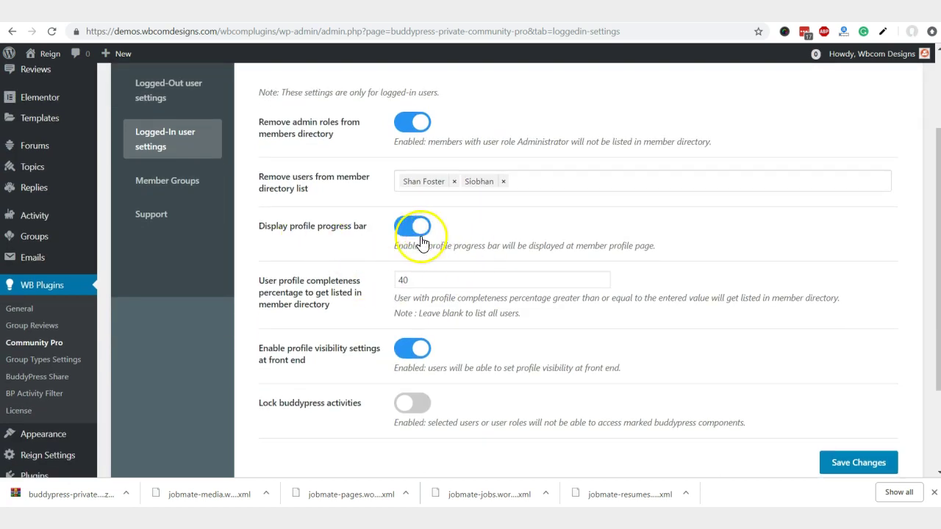
click(399, 281)
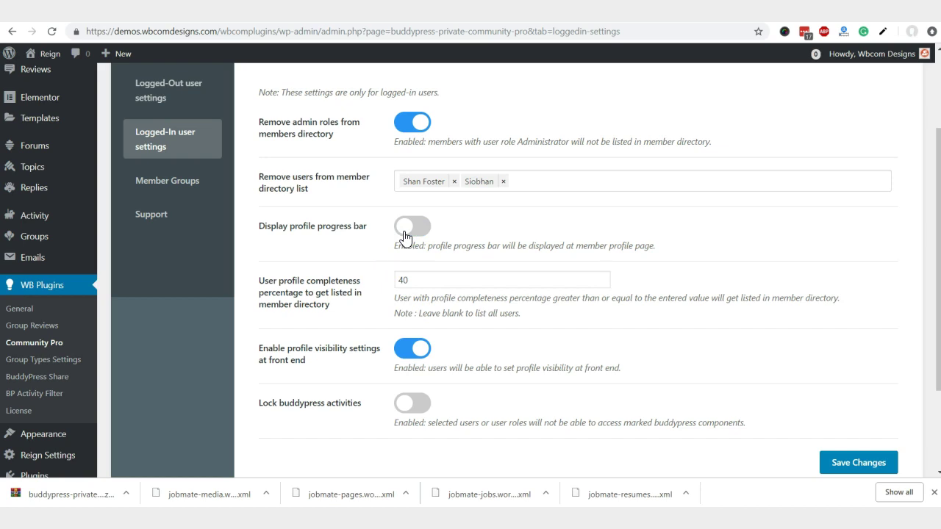
scroll(393, 301, down, 2)
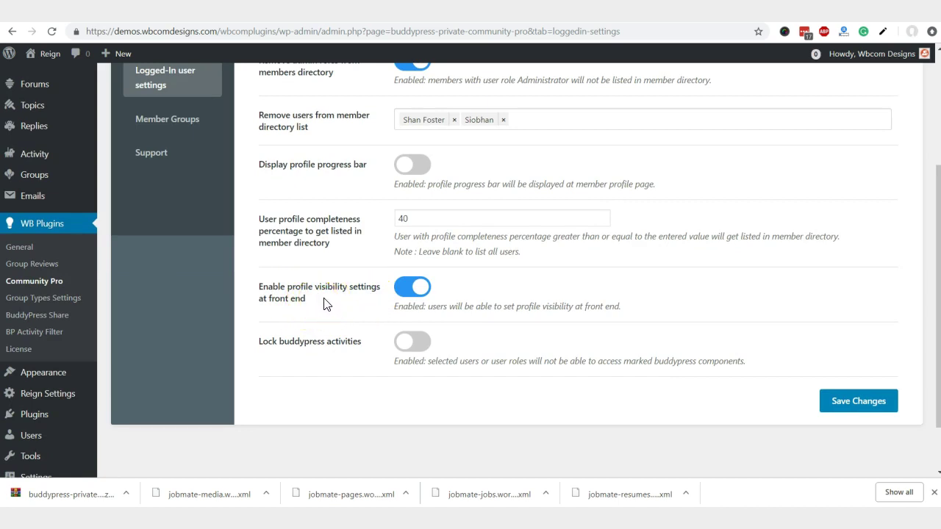
click(877, 403)
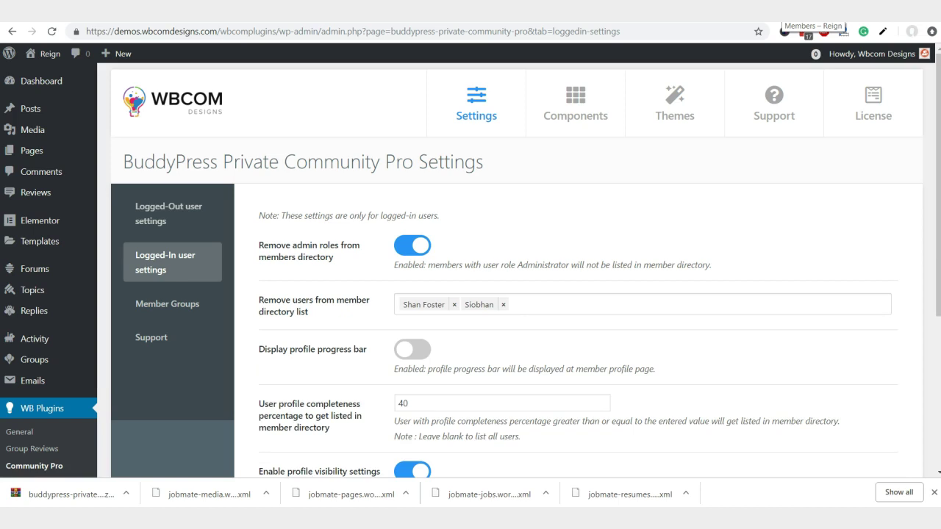
In the account's Profile Visibility settings, set profile page visibility to Only Me and save.
key(ctrl+Tab)
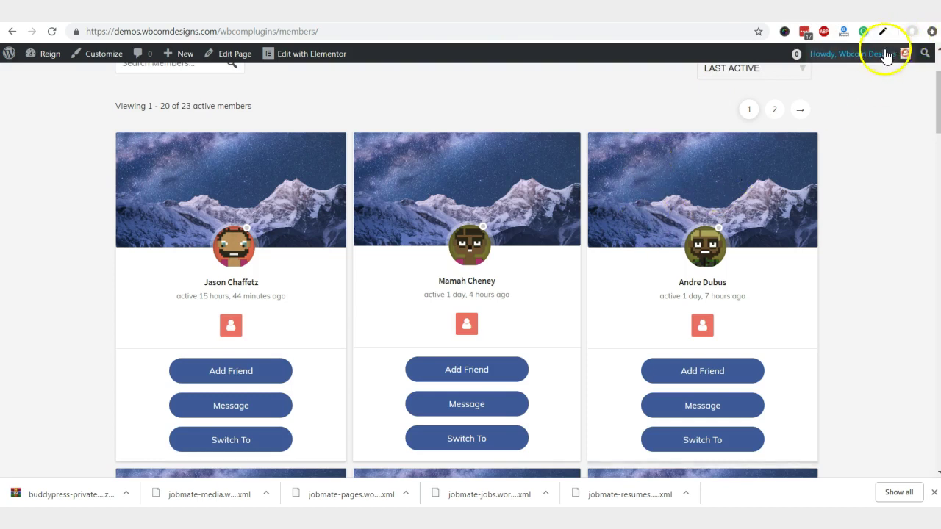
mouse_move(882, 52)
click(781, 282)
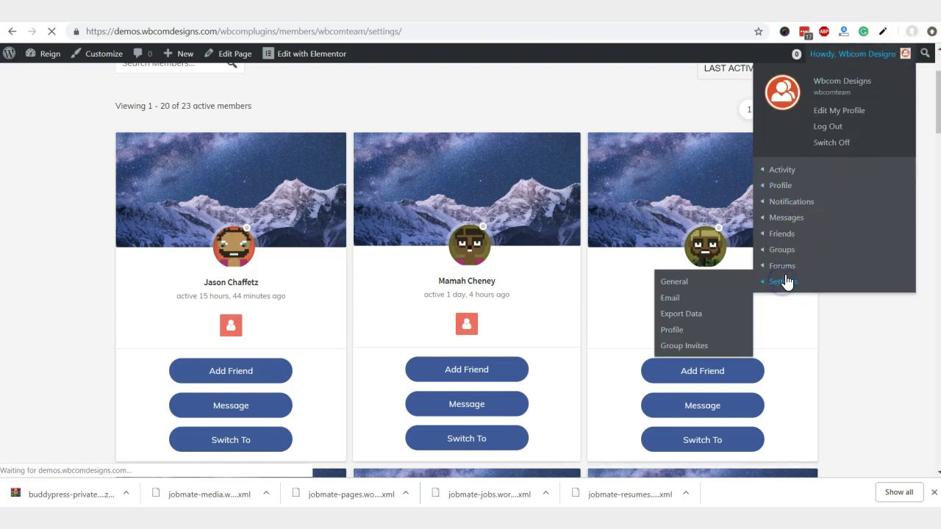
scroll(557, 221, down, 1)
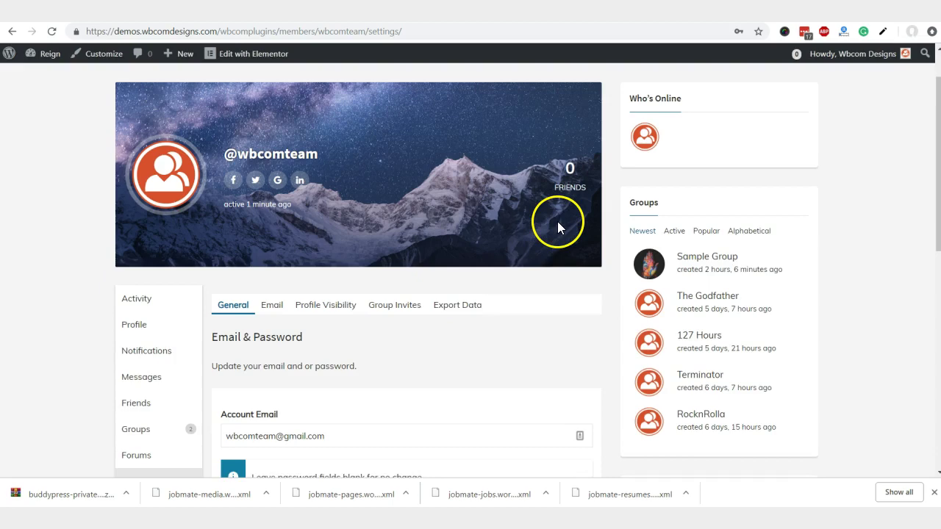
scroll(544, 228, down, 6)
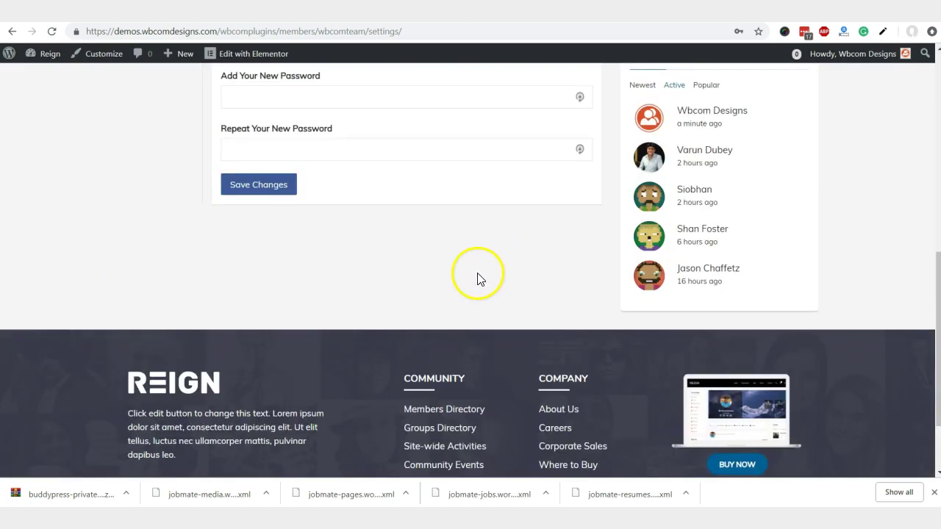
scroll(313, 261, up, 3)
scroll(312, 261, up, 2)
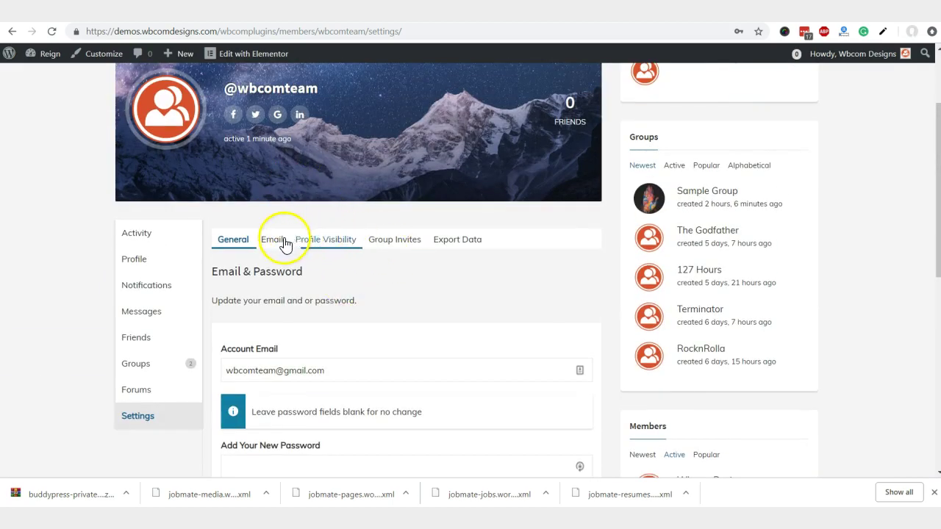
click(353, 242)
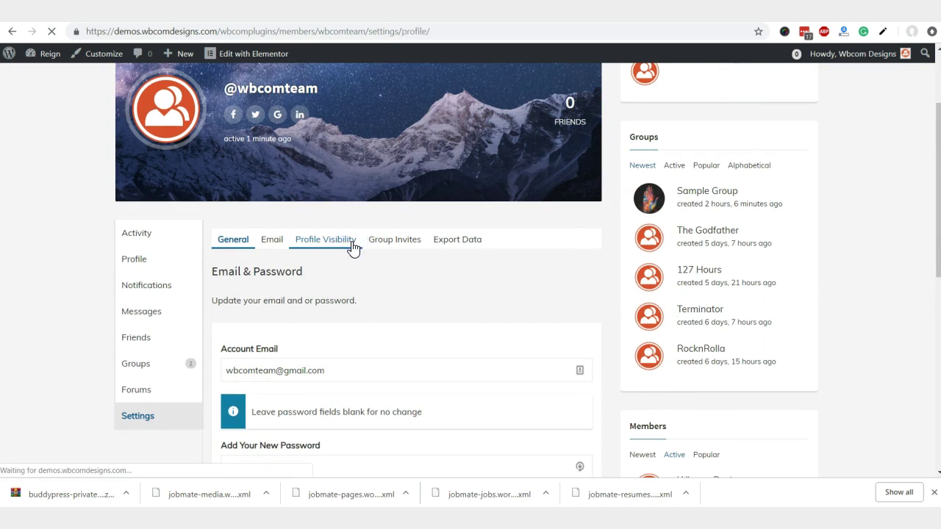
scroll(357, 262, down, 9)
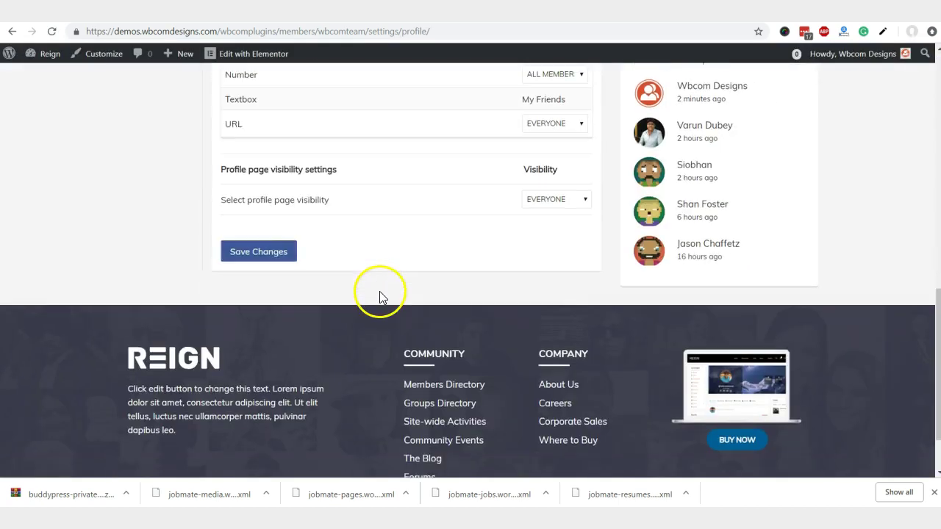
drag(330, 203, 222, 203)
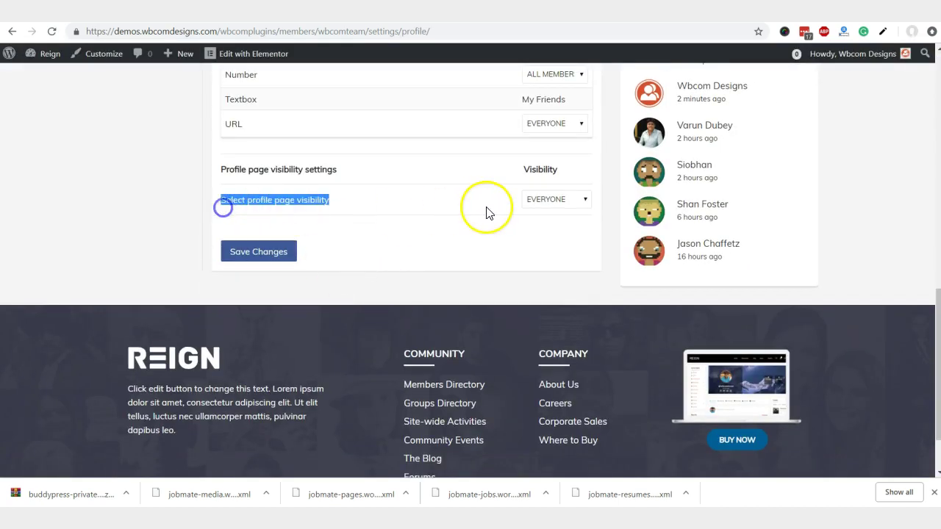
click(540, 199)
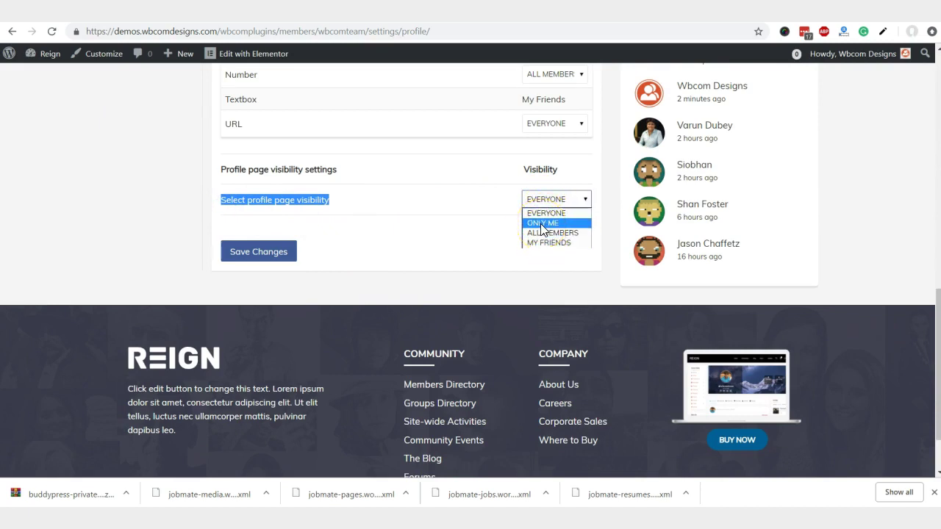
click(542, 224)
click(269, 254)
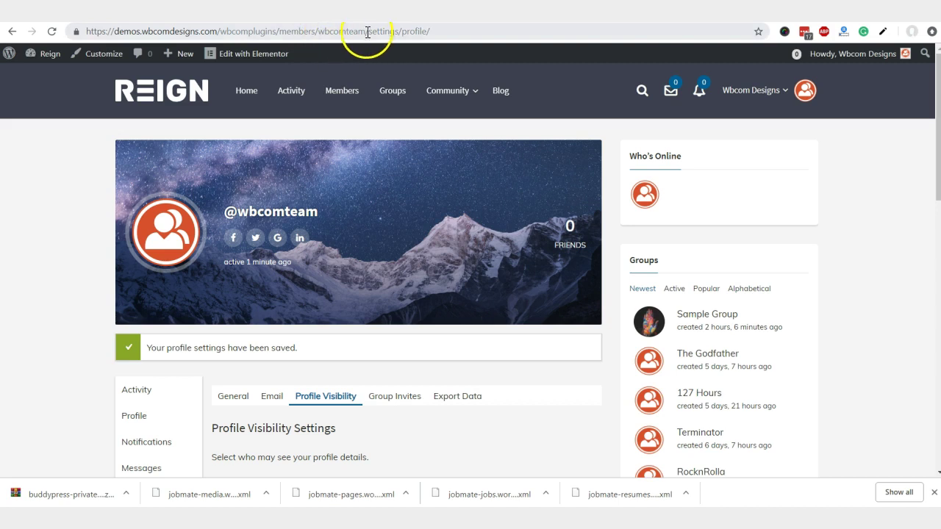
Copy the member profile's web address from the address bar.
drag(366, 32, 86, 33)
right_click(139, 33)
click(166, 101)
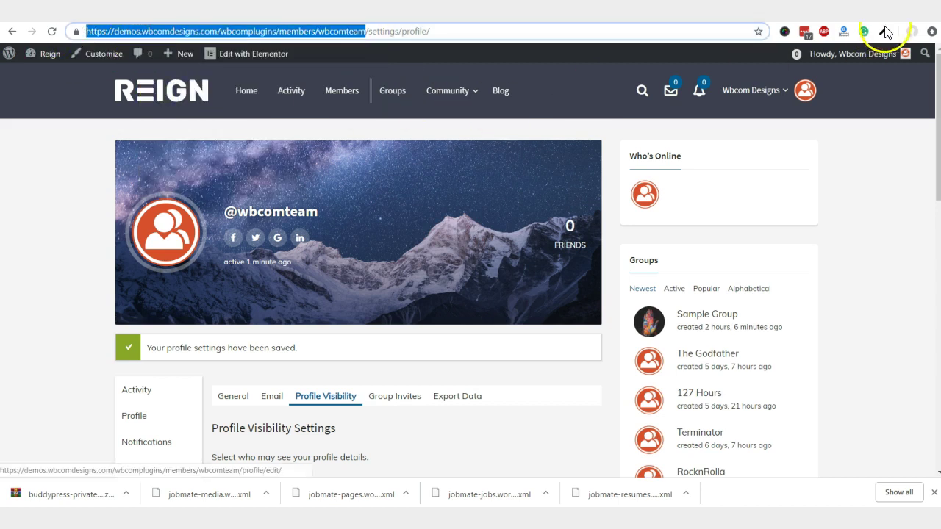
Load the copied profile address in a new incognito window as a logged-out visitor.
click(931, 31)
click(882, 101)
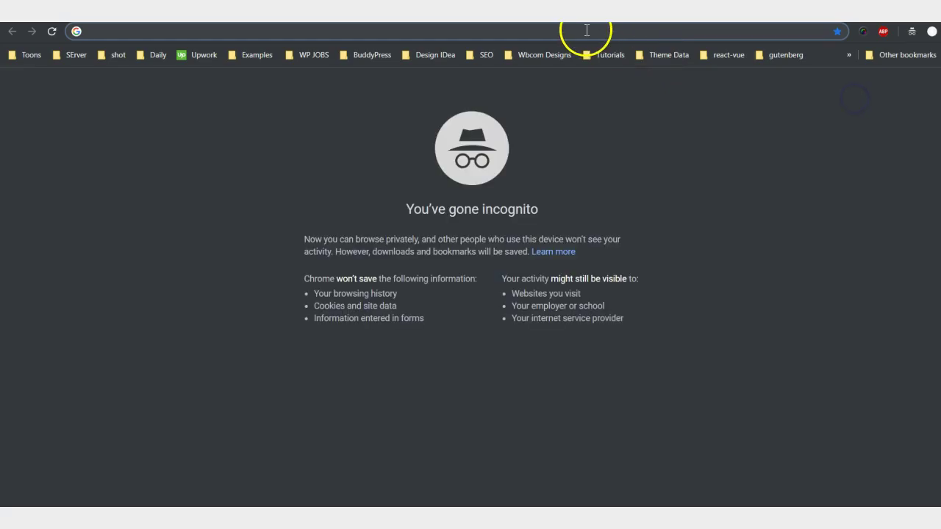
right_click(585, 31)
click(643, 120)
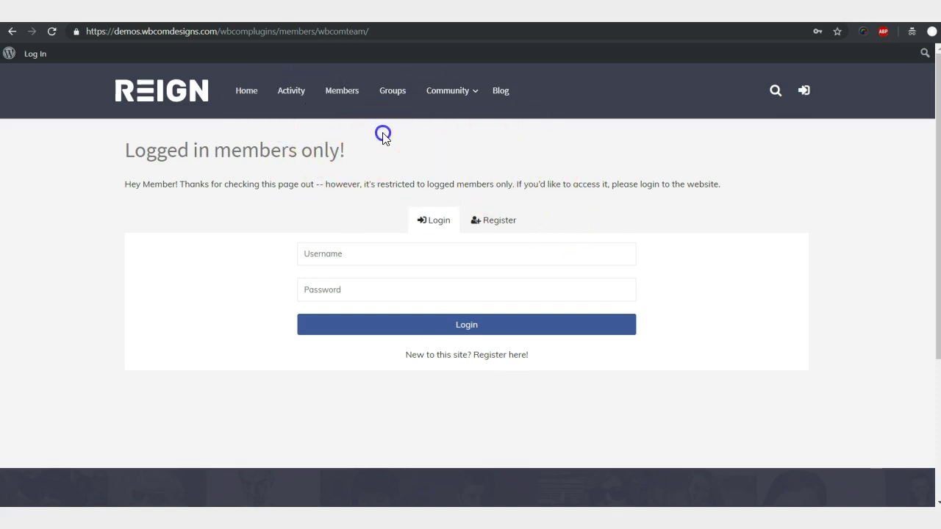
mouse_move(445, 96)
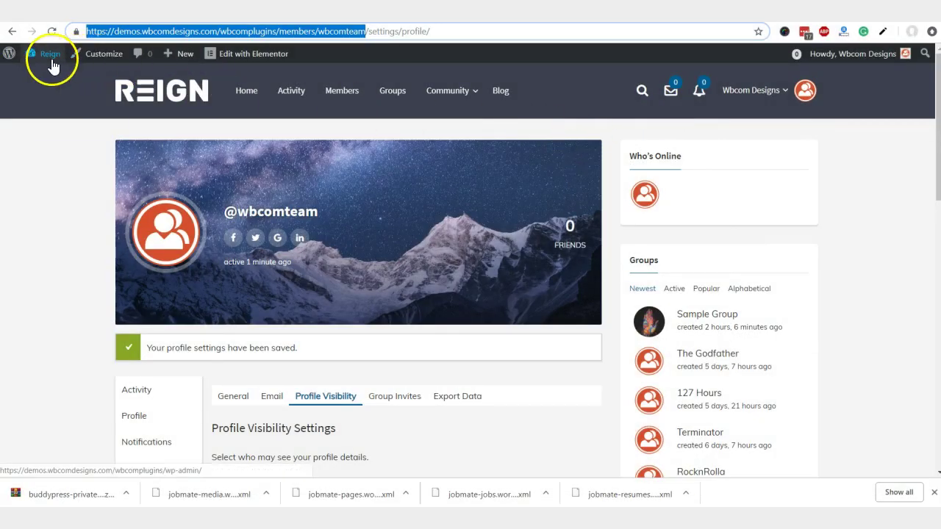
Switch to another member's account from the All Users list.
click(50, 65)
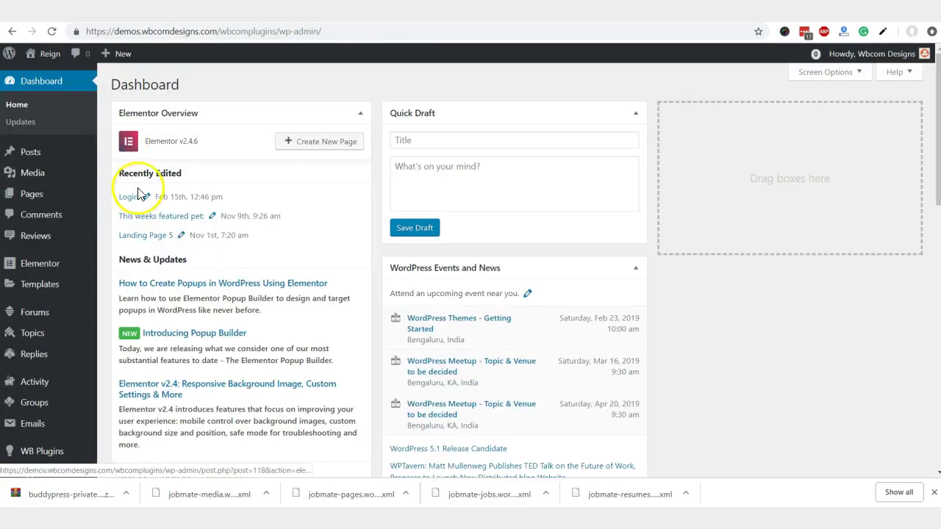
scroll(111, 243, down, 3)
mouse_move(47, 374)
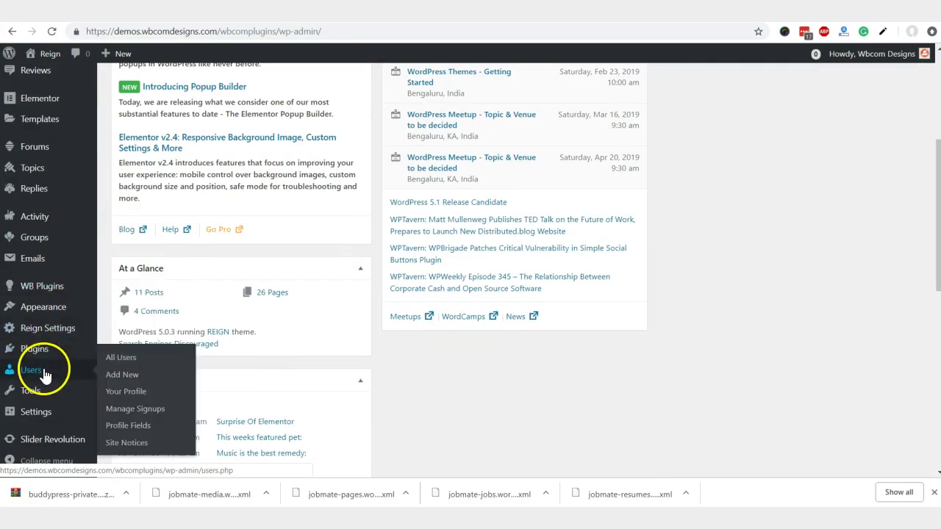
click(130, 361)
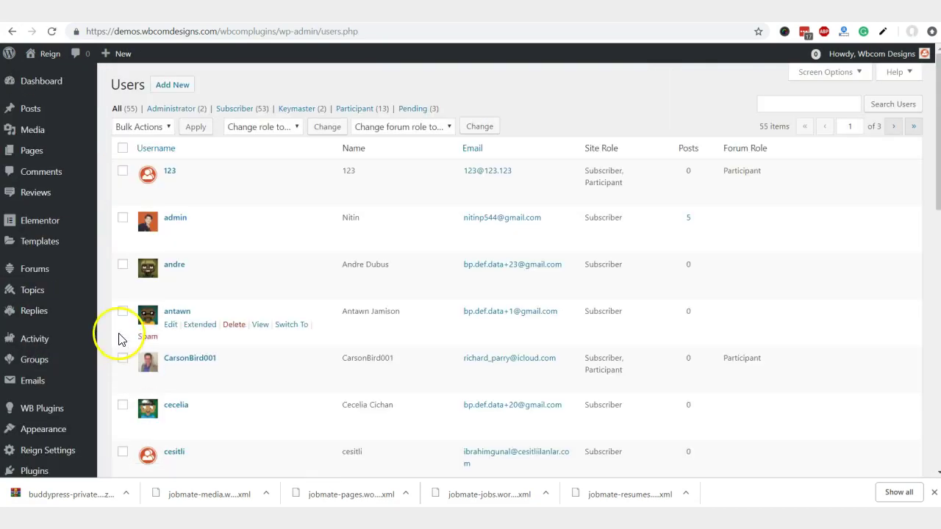
click(292, 371)
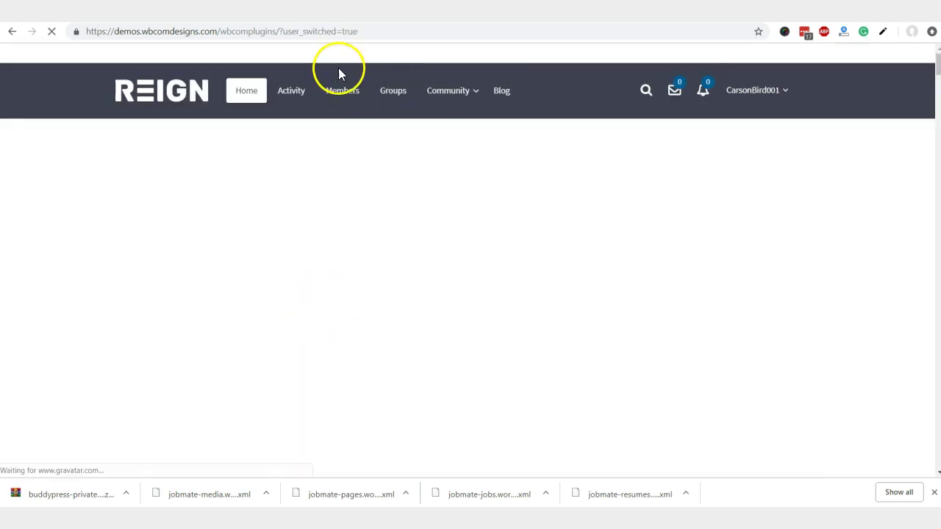
Paste the admin's profile URL to confirm it shows as private, then switch back to the admin.
click(348, 33)
right_click(348, 34)
click(383, 133)
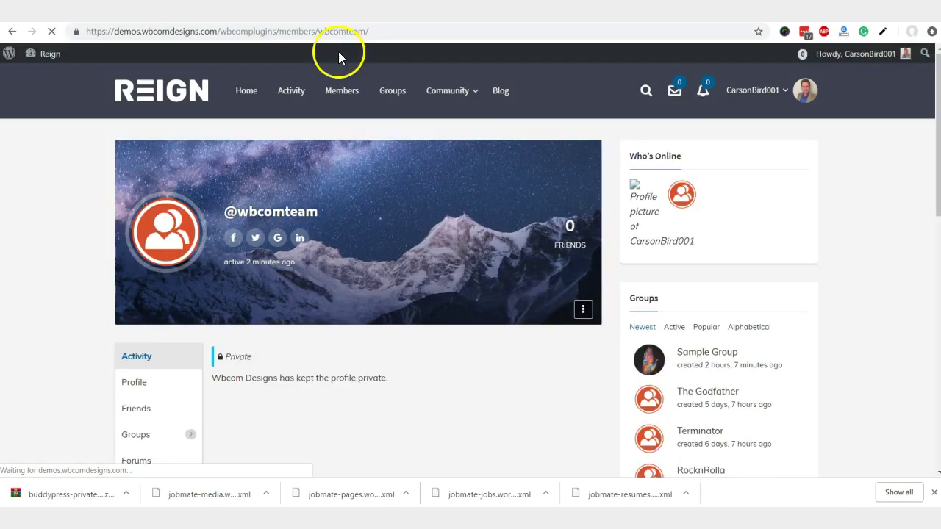
mouse_move(783, 99)
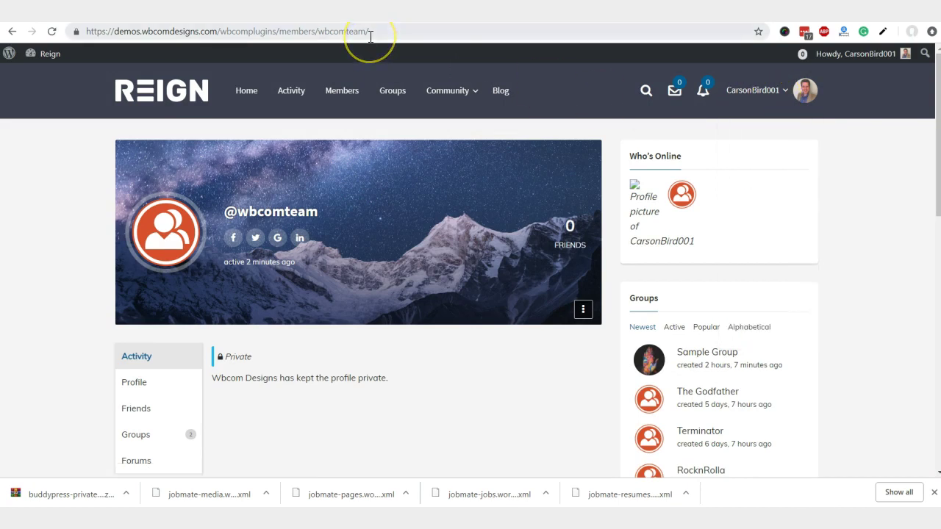
scroll(358, 166, down, 2)
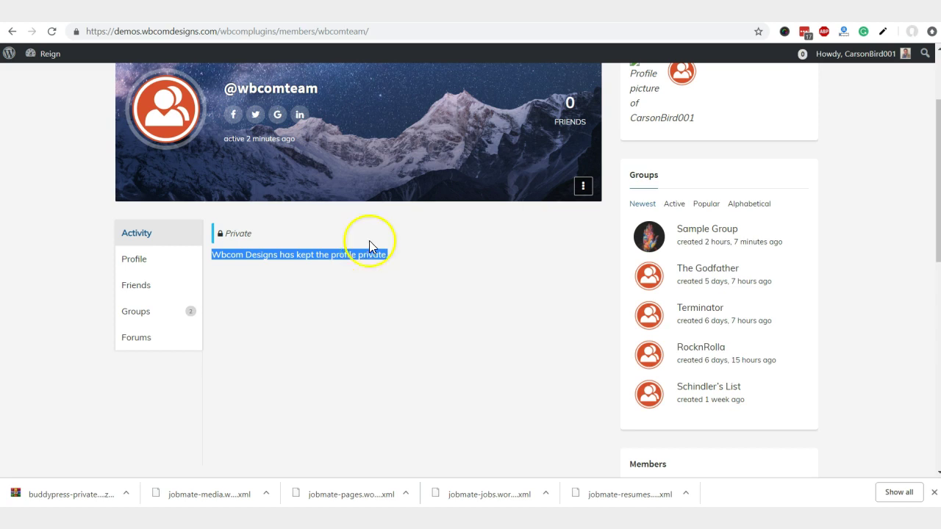
mouse_move(839, 64)
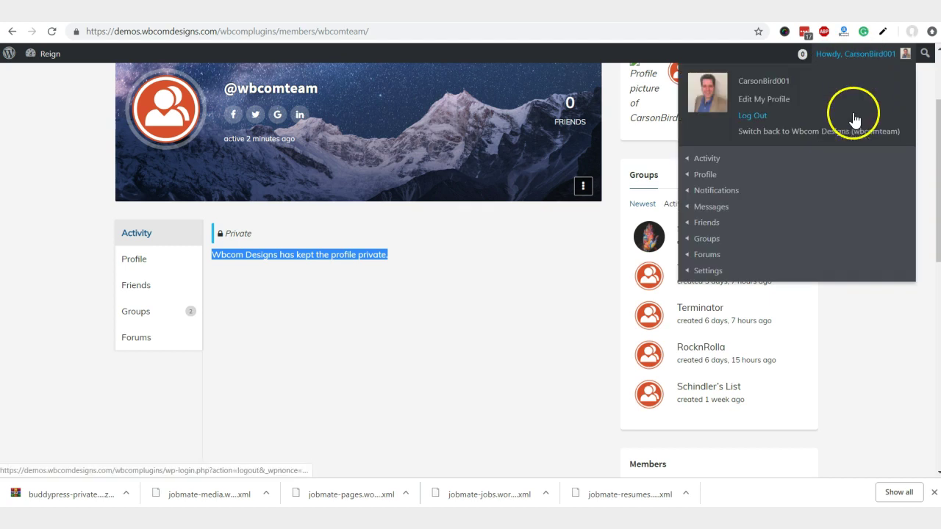
click(842, 132)
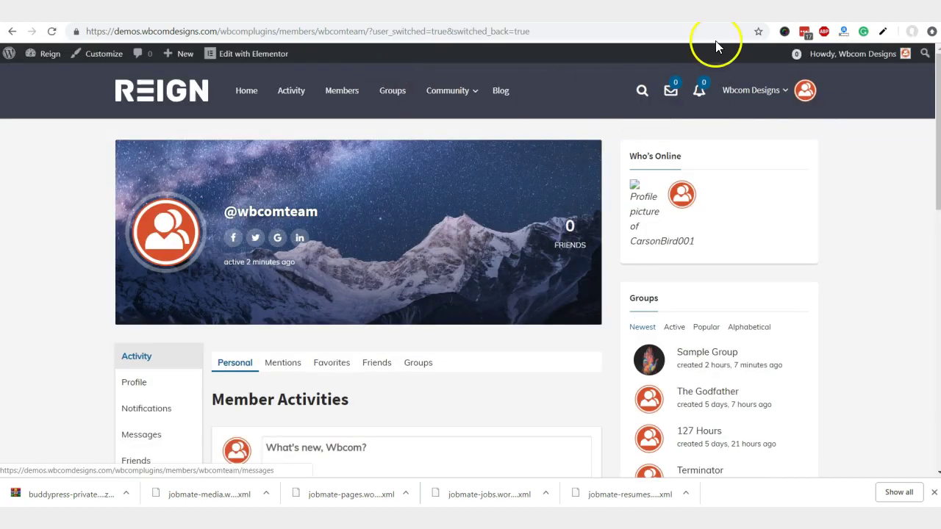
Turn on Lock buddypress activities in the logged-in settings.
scroll(347, 280, down, 3)
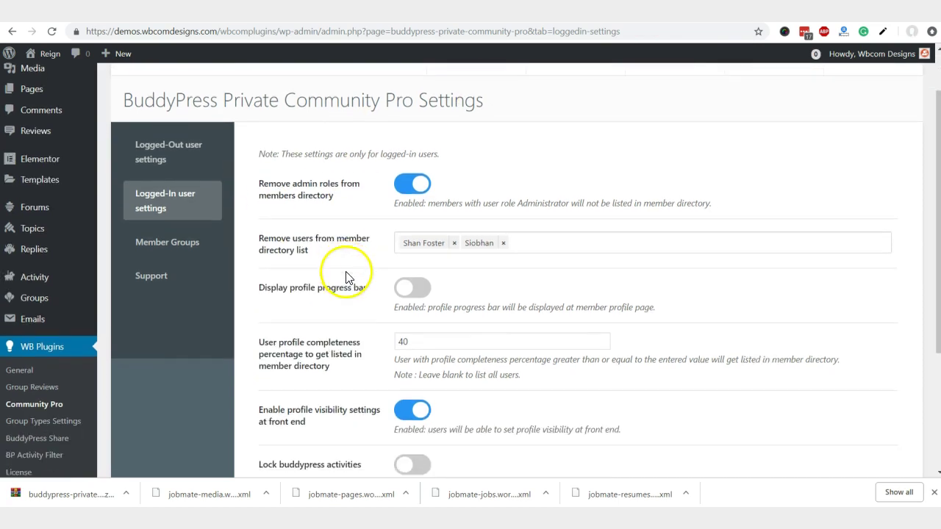
scroll(323, 252, up, 1)
scroll(321, 251, up, 3)
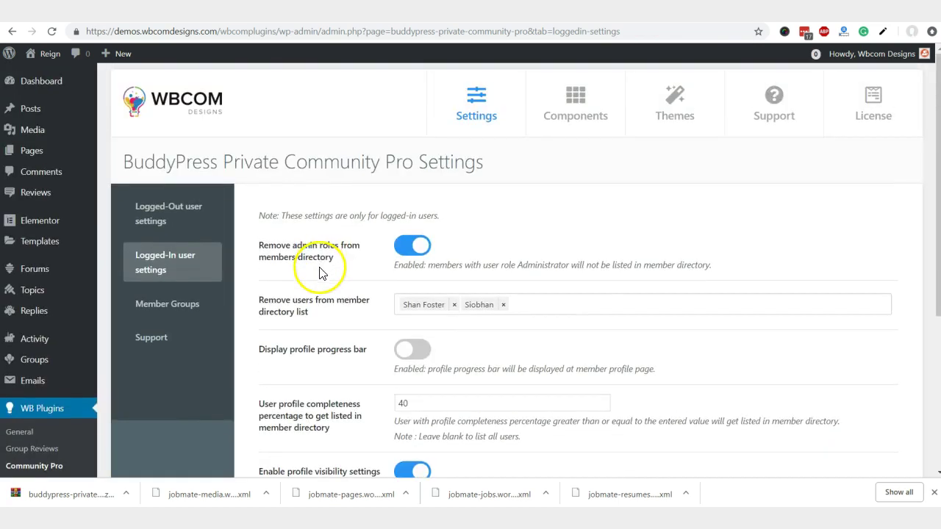
scroll(294, 250, down, 3)
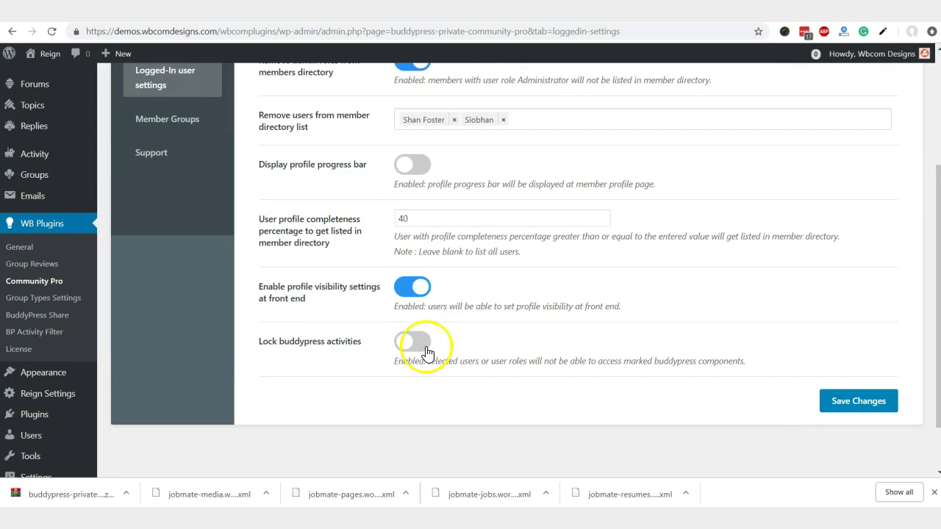
scroll(382, 262, up, 3)
scroll(209, 316, down, 3)
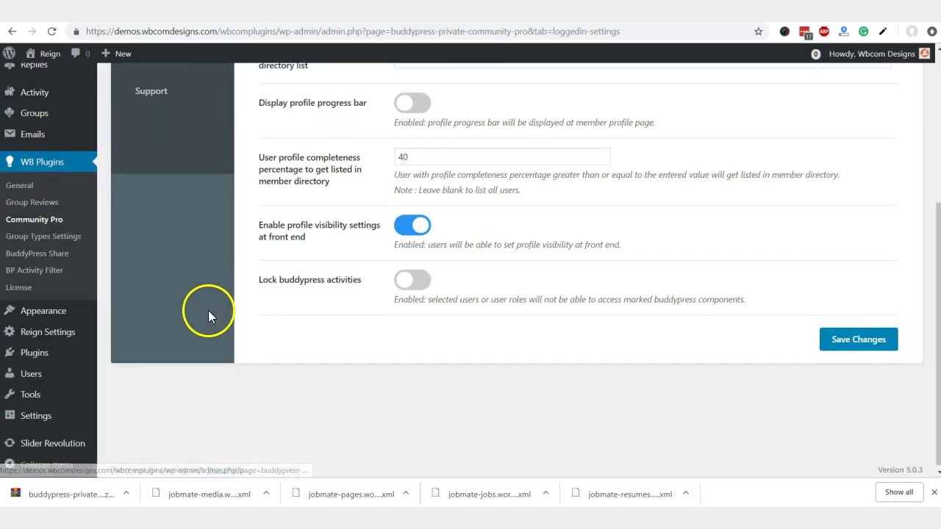
click(424, 282)
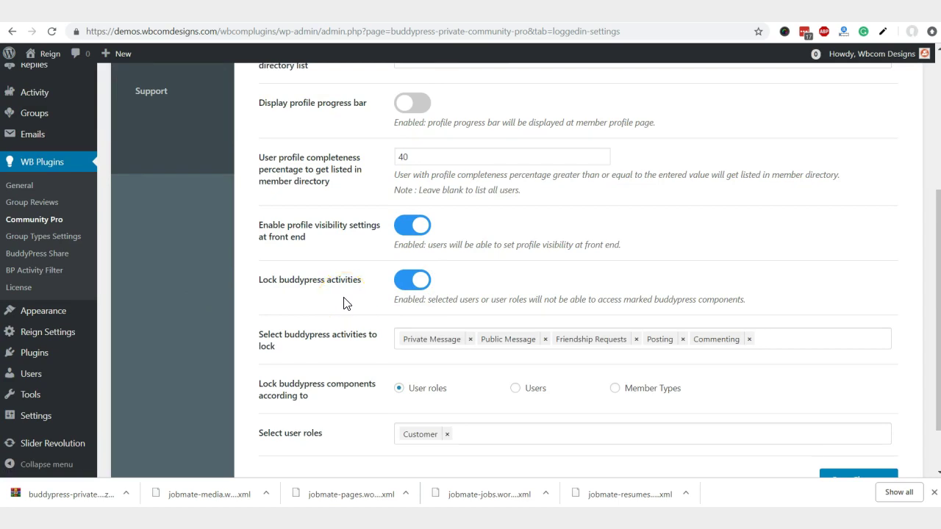
Keep only Private Message and Posting as the locked activities.
scroll(348, 318, down, 1)
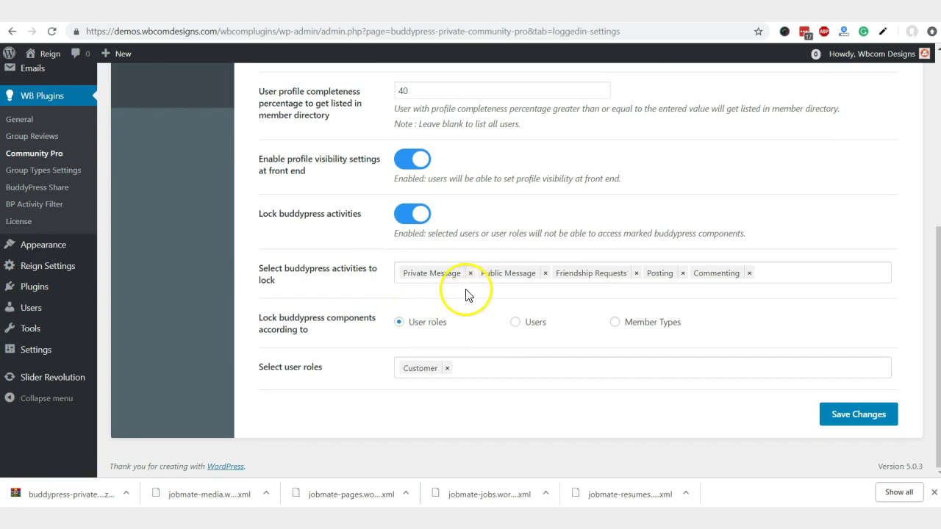
click(514, 324)
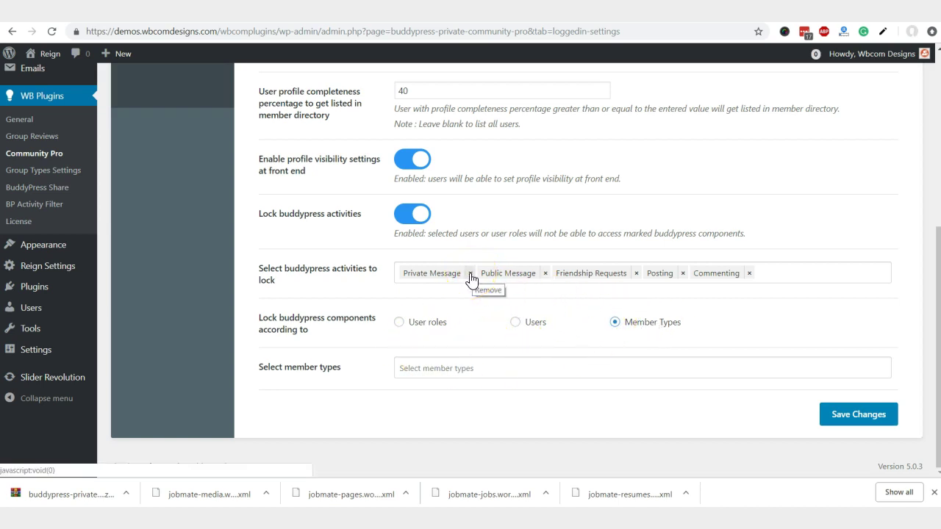
click(544, 275)
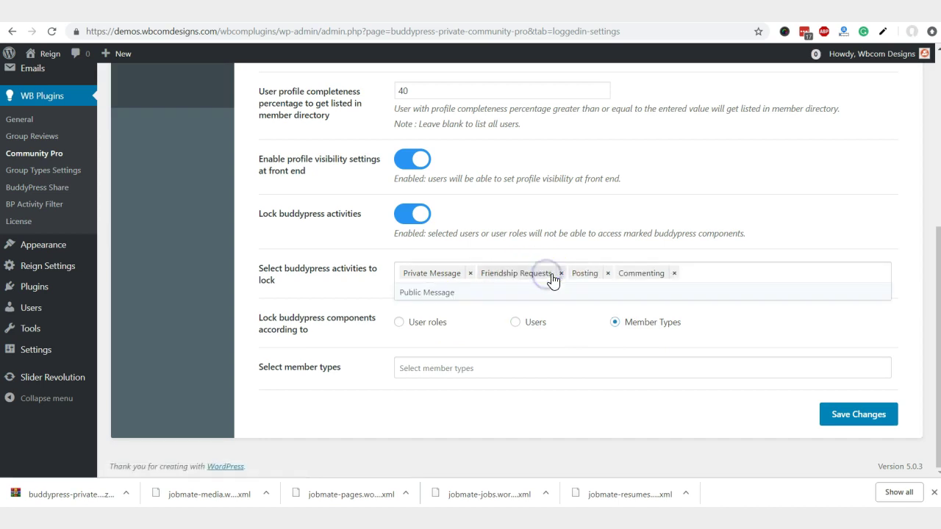
click(561, 274)
click(519, 274)
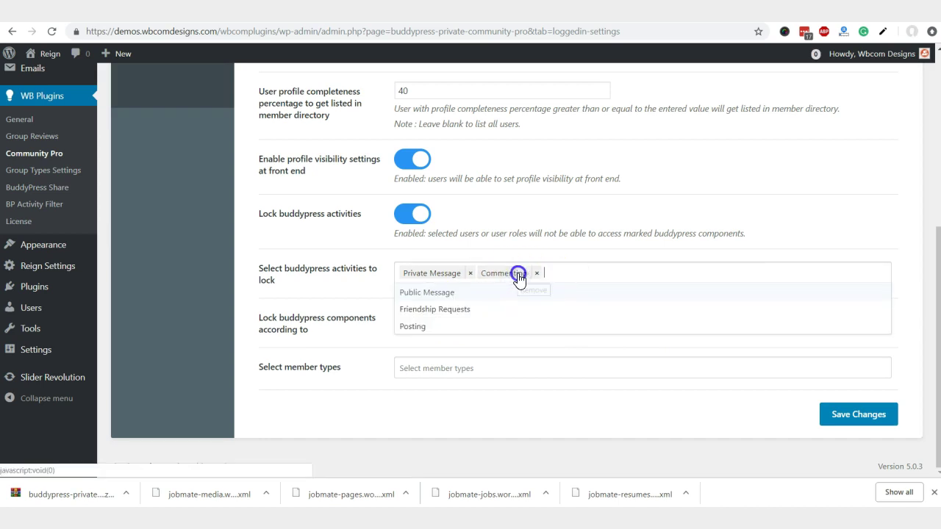
click(537, 273)
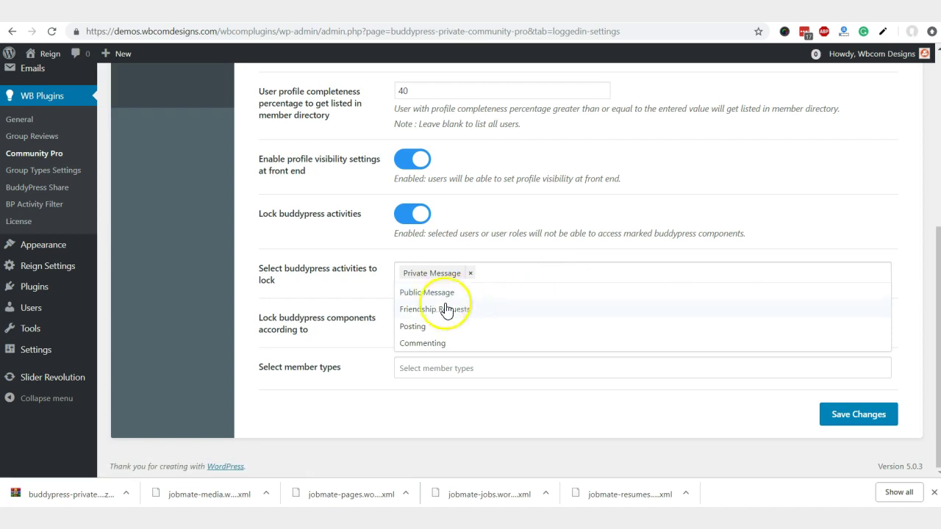
click(423, 325)
click(352, 295)
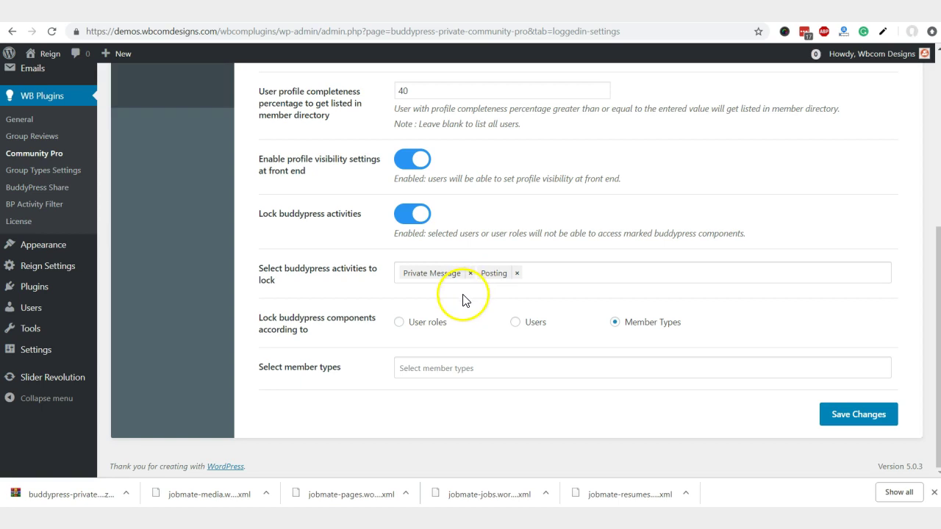
Apply the locks to one selected user instead of roles, and save the settings.
click(396, 322)
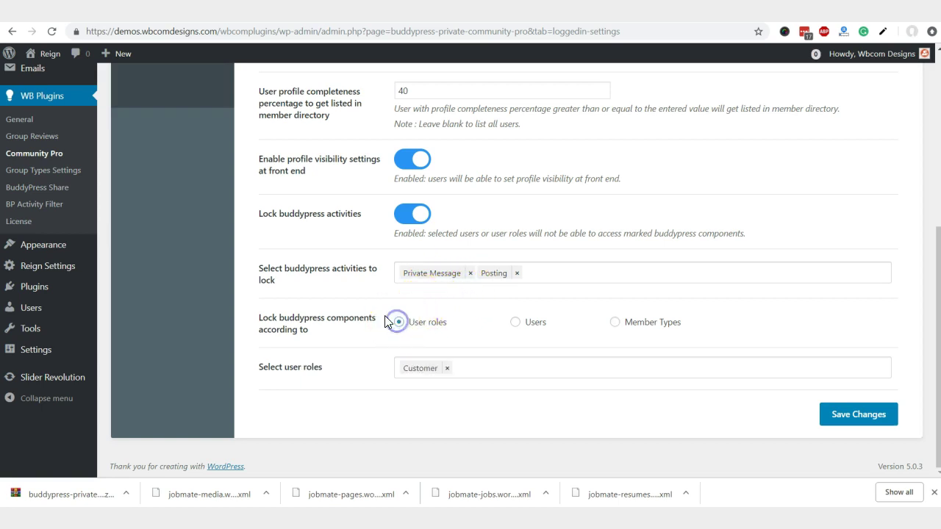
click(447, 368)
click(516, 322)
click(452, 369)
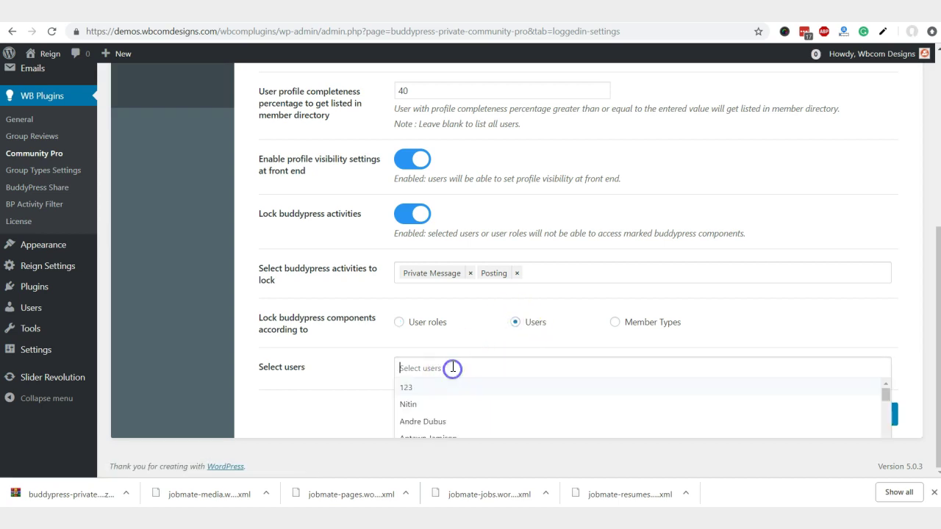
click(416, 427)
click(360, 397)
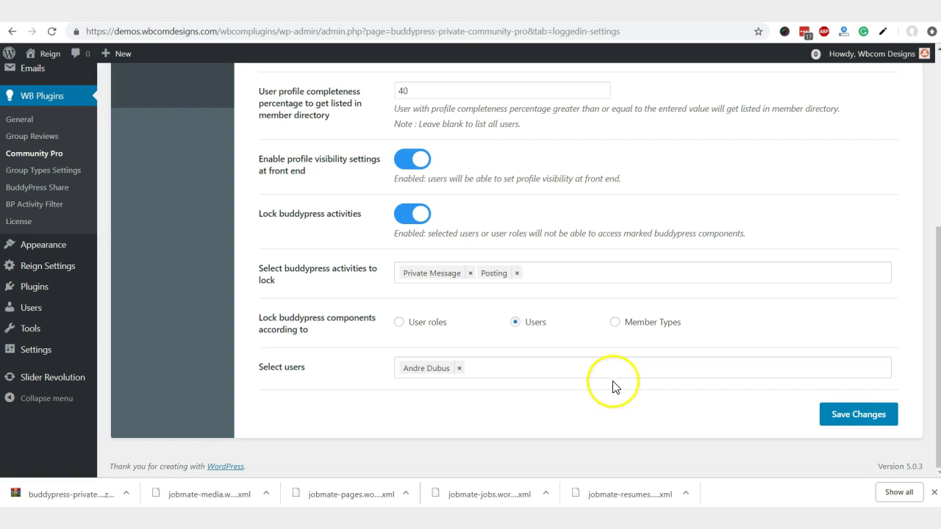
click(841, 415)
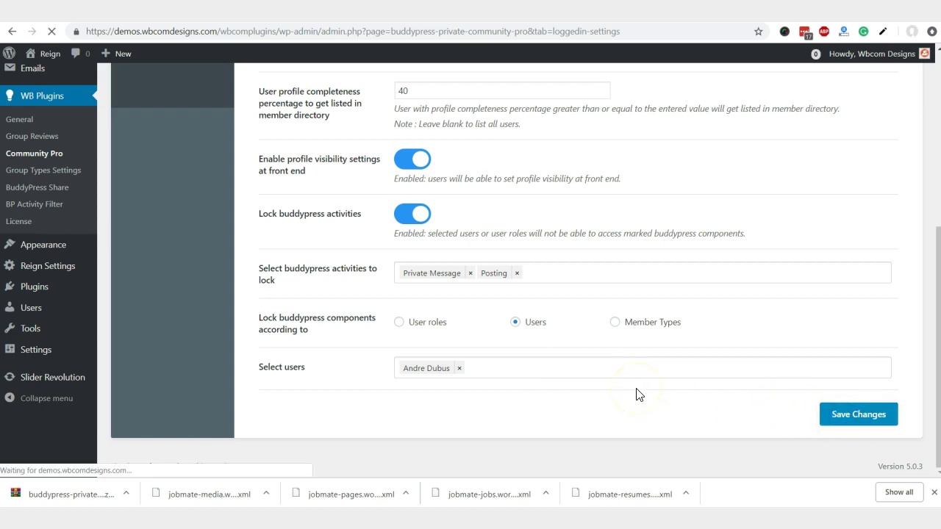
From the activity feed, open Sample Group and join it via its actions menu.
scroll(609, 399, down, 5)
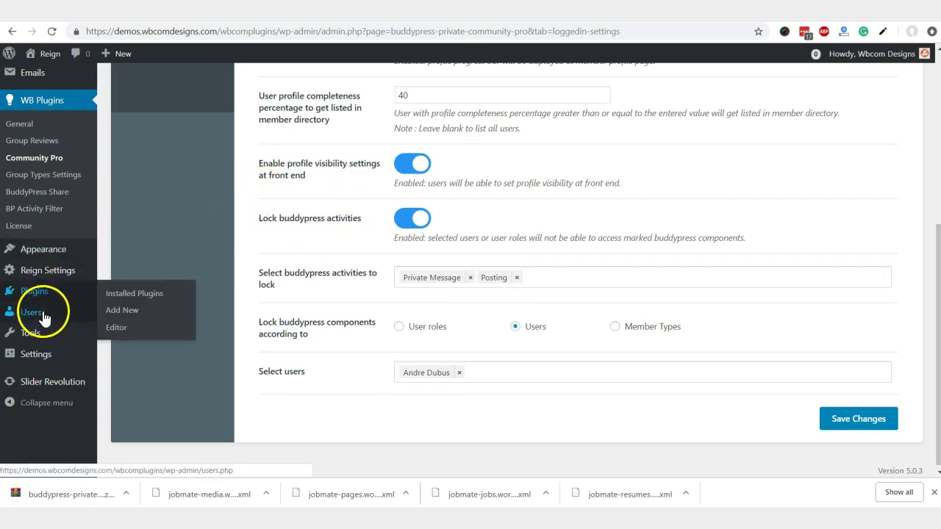
click(110, 313)
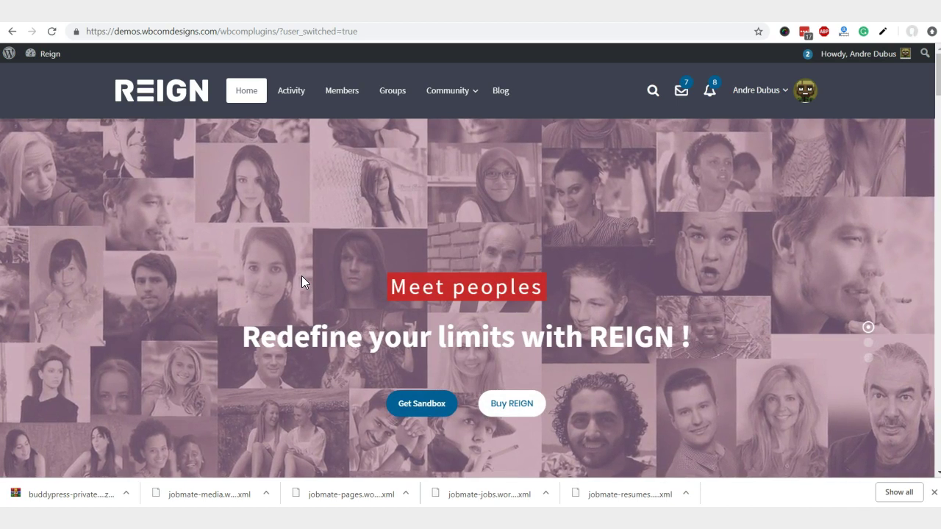
click(294, 91)
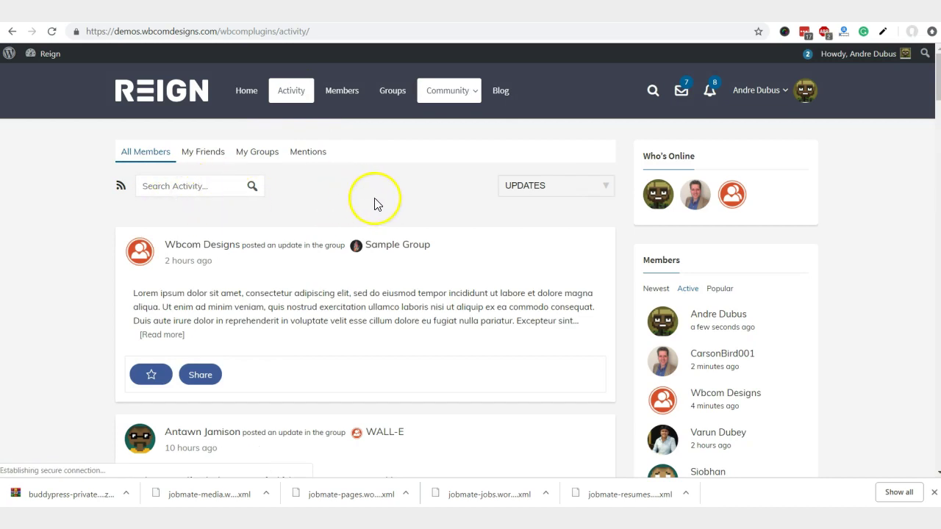
click(390, 250)
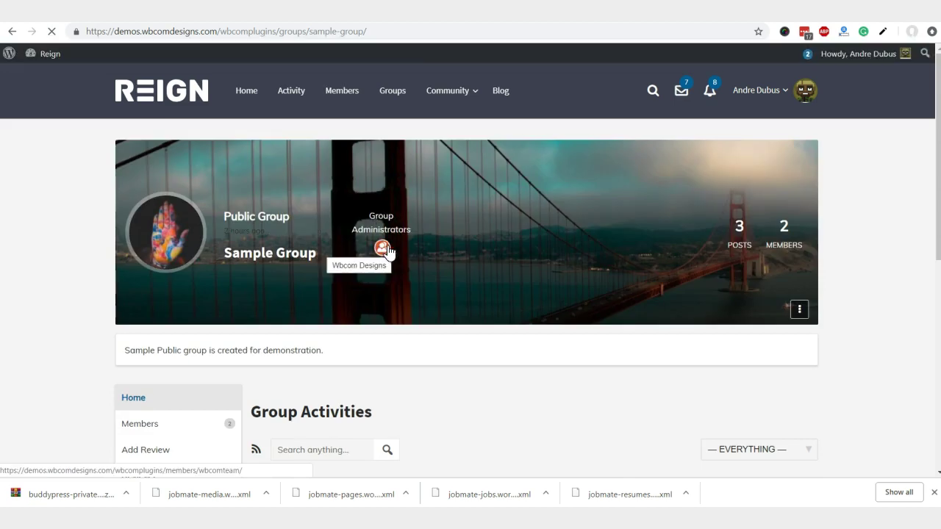
scroll(356, 280, down, 3)
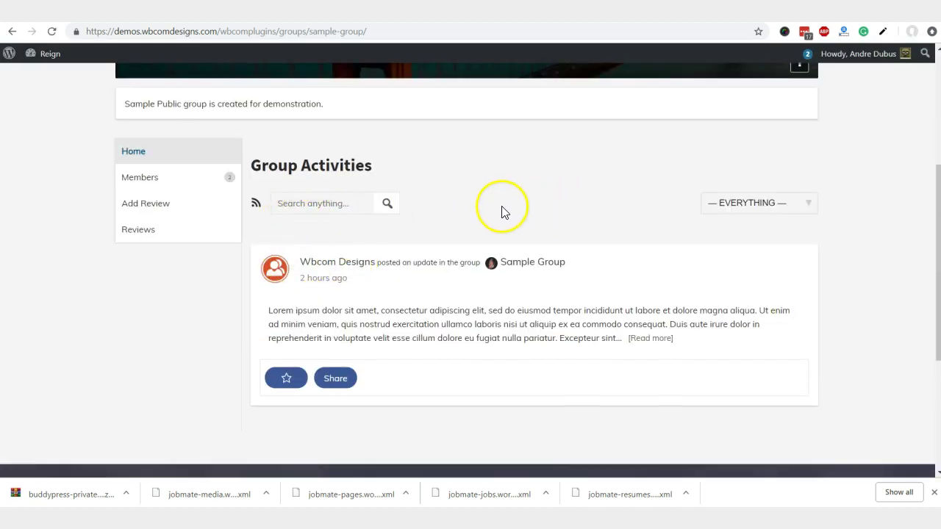
scroll(390, 228, up, 2)
scroll(279, 247, up, 2)
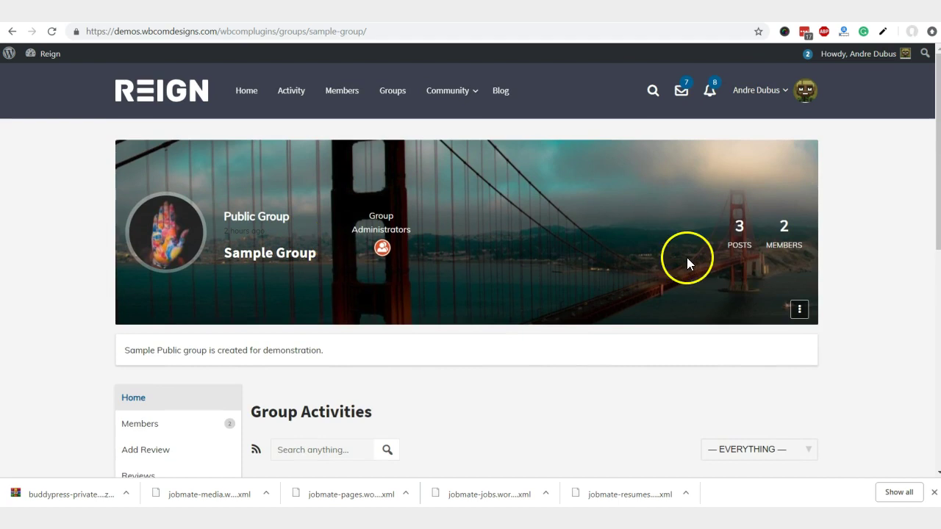
click(799, 309)
click(752, 336)
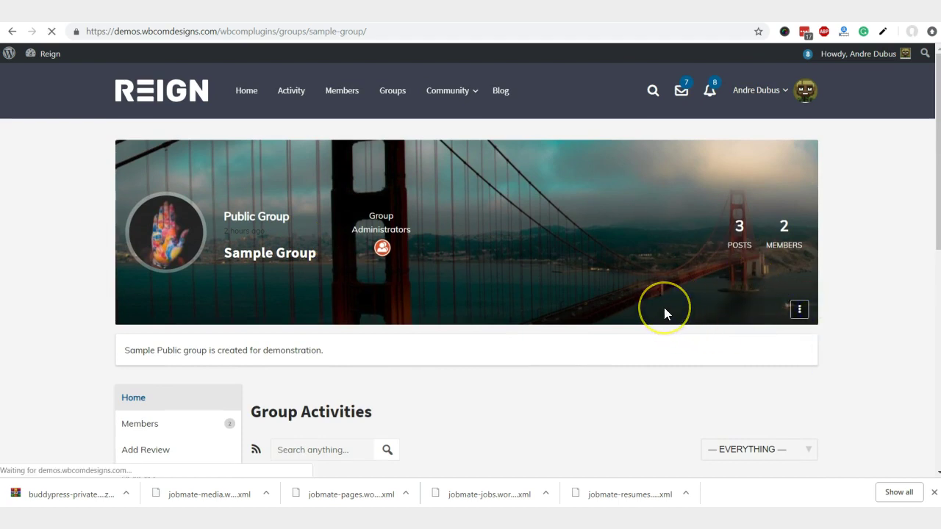
Return to the activity feed and open the member's own activity profile.
scroll(640, 301, down, 3)
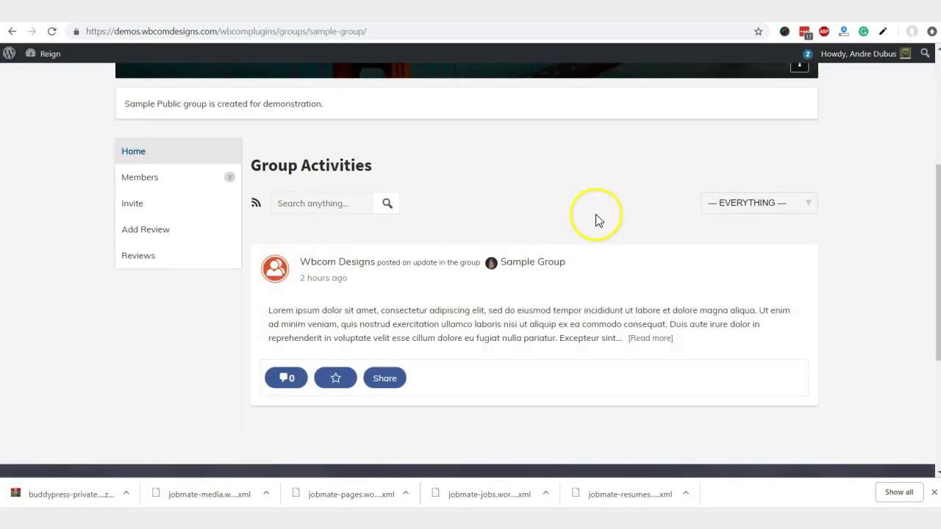
scroll(659, 200, up, 3)
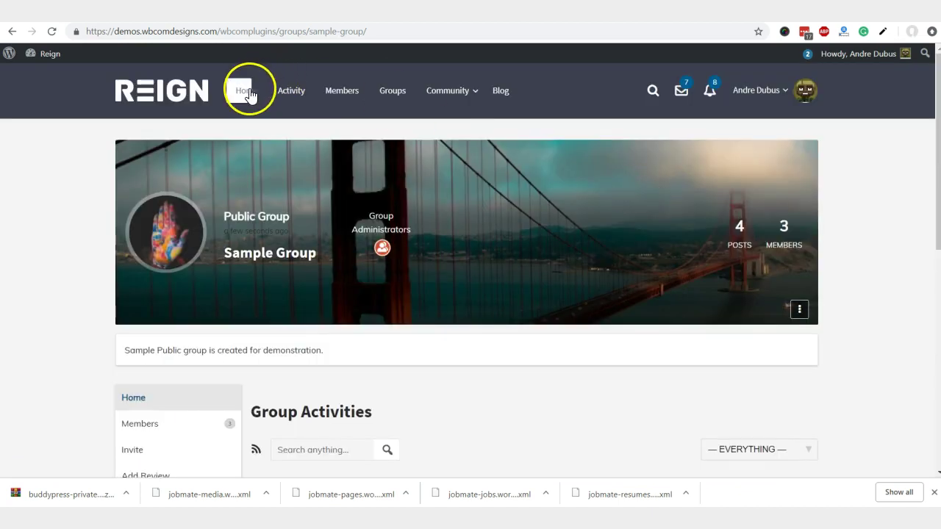
click(295, 95)
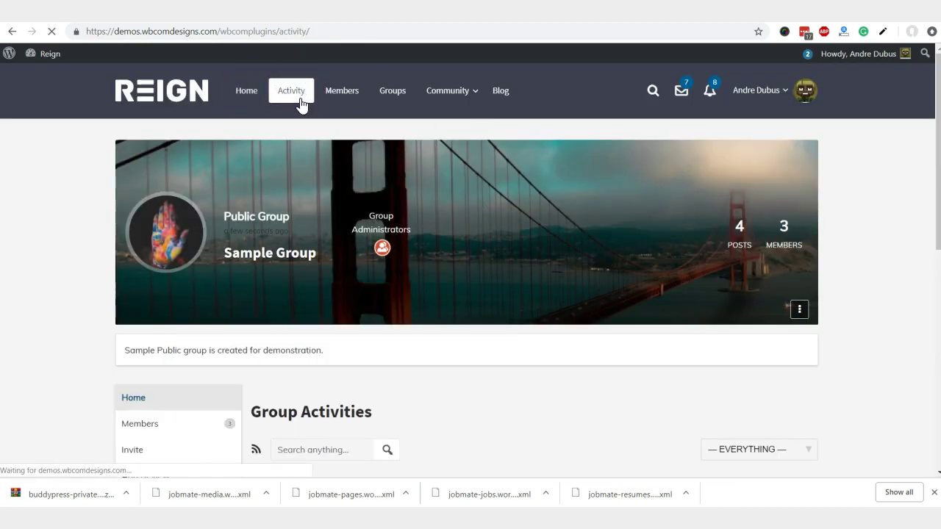
click(403, 171)
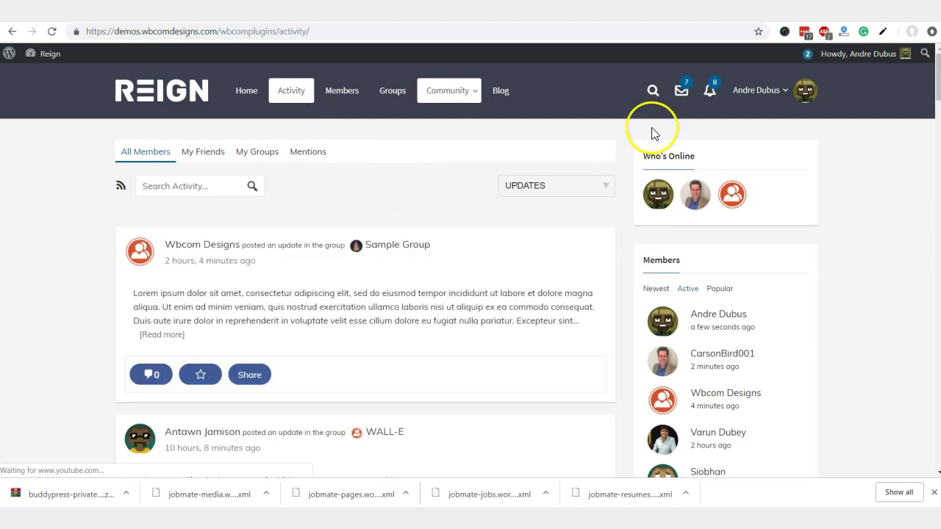
mouse_move(787, 94)
click(747, 136)
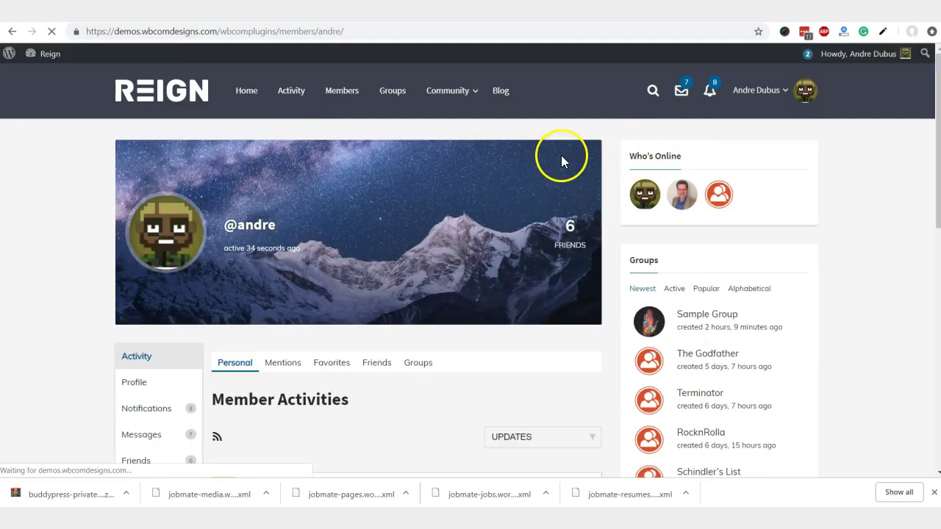
scroll(439, 215, down, 3)
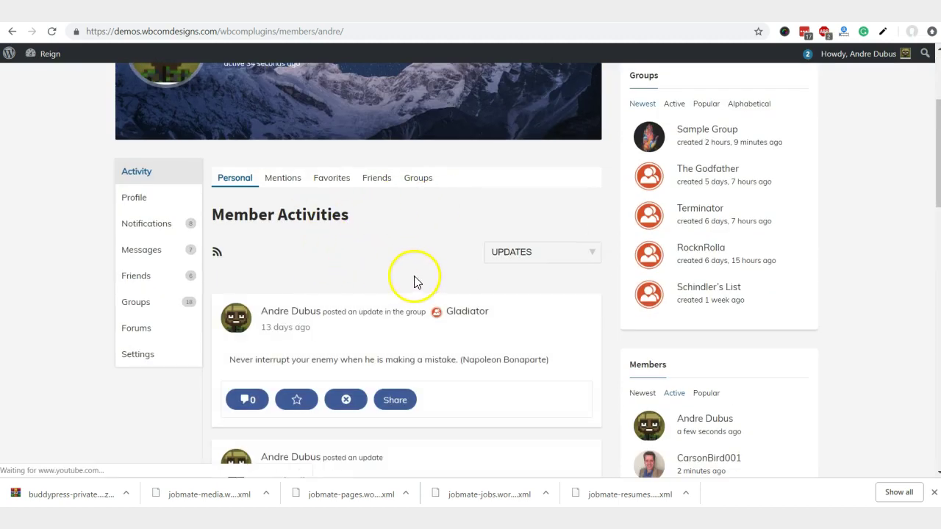
View a conversation in the member's Messages inbox, then go back to their Activity page.
click(163, 252)
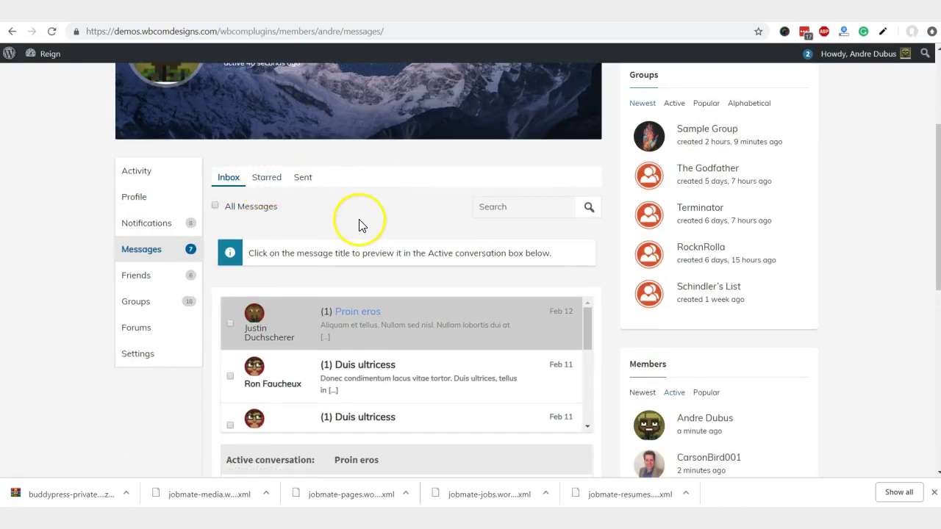
scroll(296, 252, down, 4)
scroll(346, 256, up, 2)
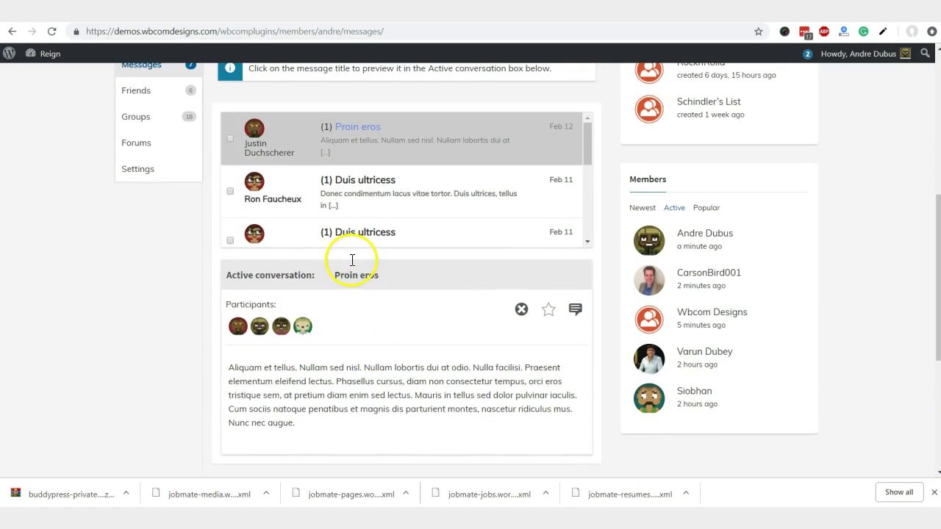
click(575, 311)
scroll(357, 235, up, 3)
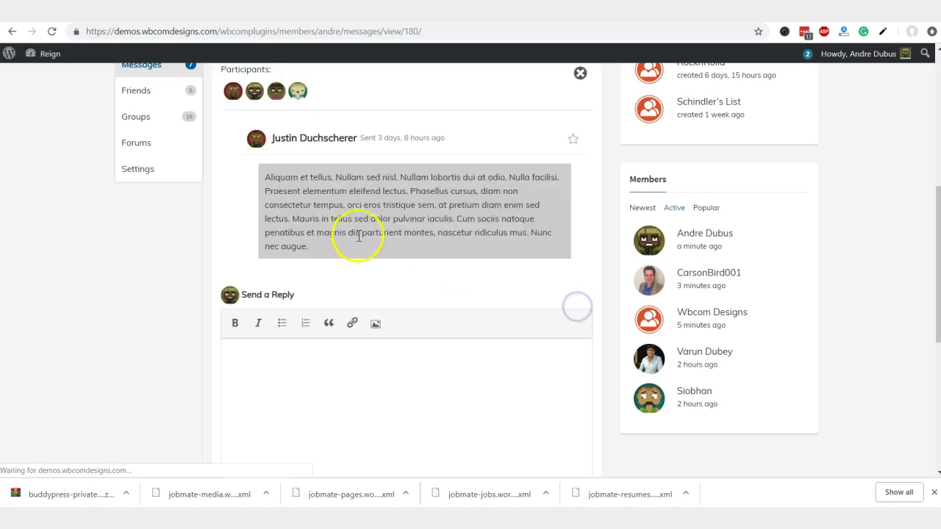
scroll(345, 232, up, 2)
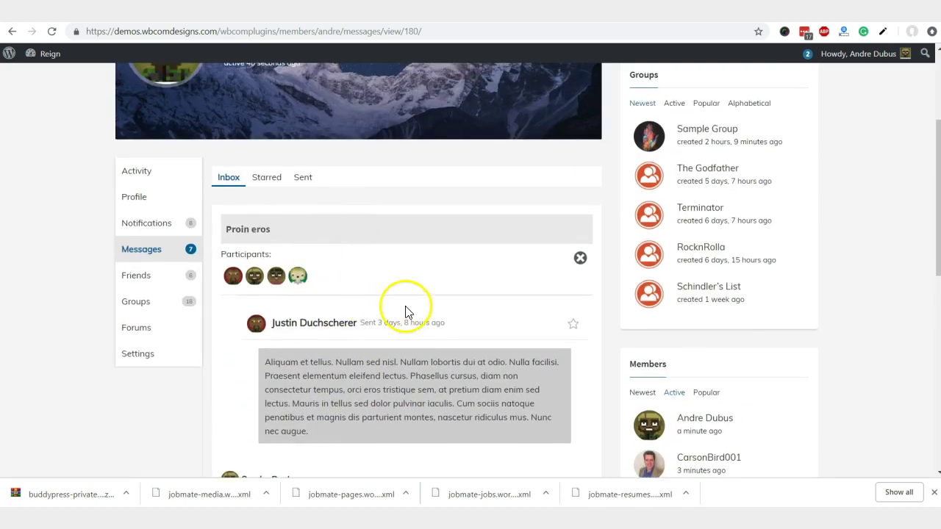
scroll(362, 316, down, 2)
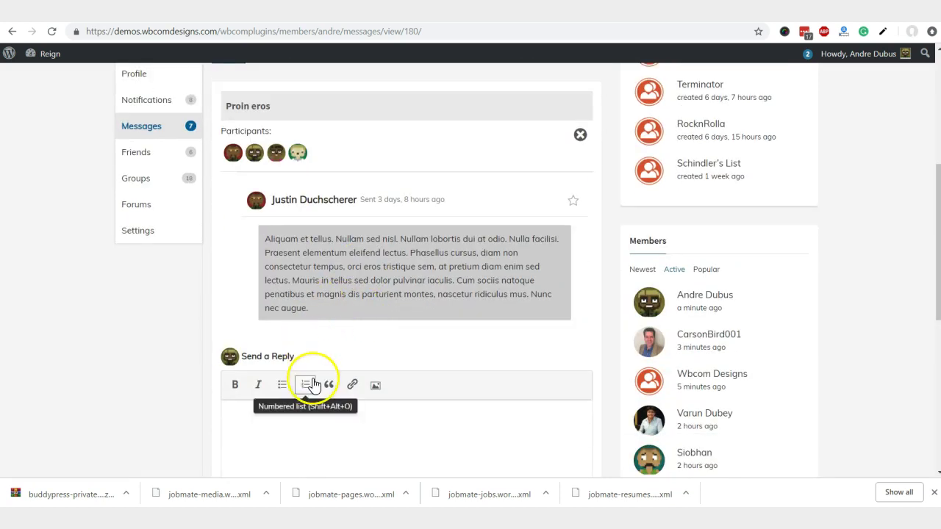
scroll(318, 317, up, 2)
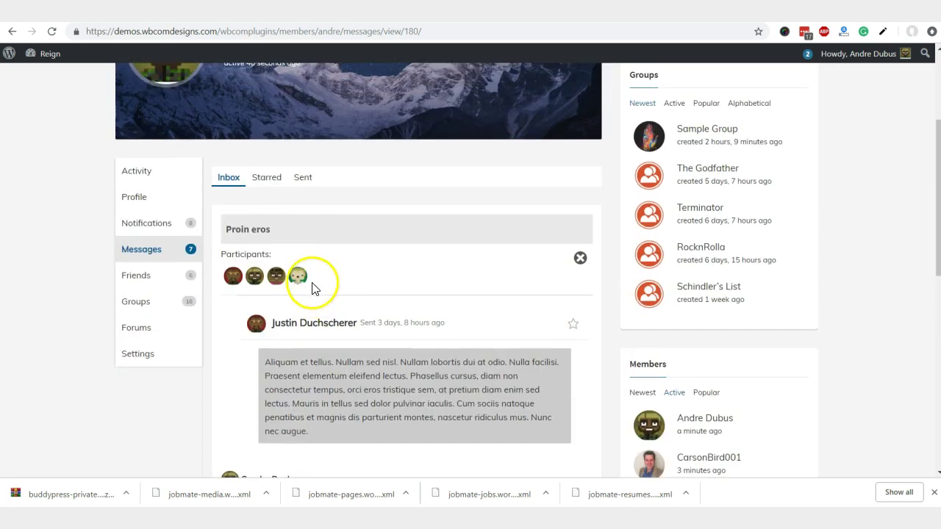
click(140, 172)
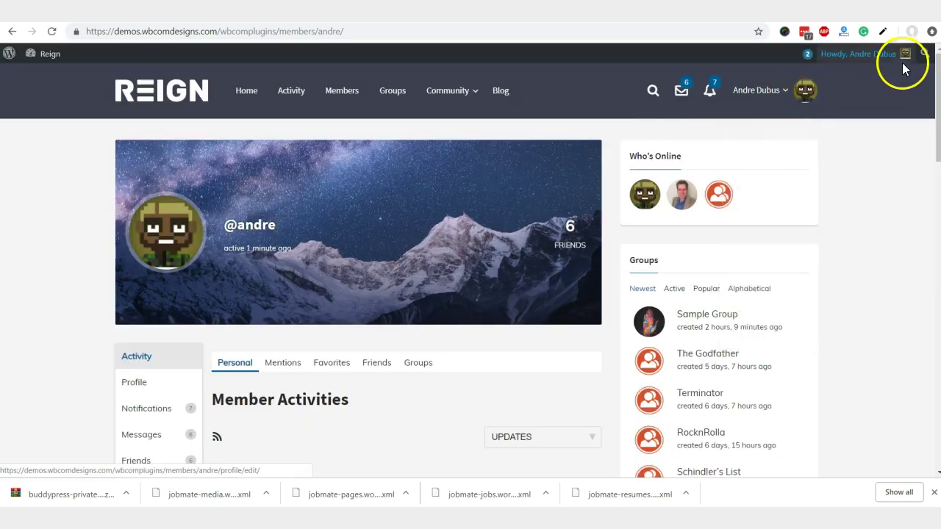
Switch back to the administrator account.
mouse_move(903, 57)
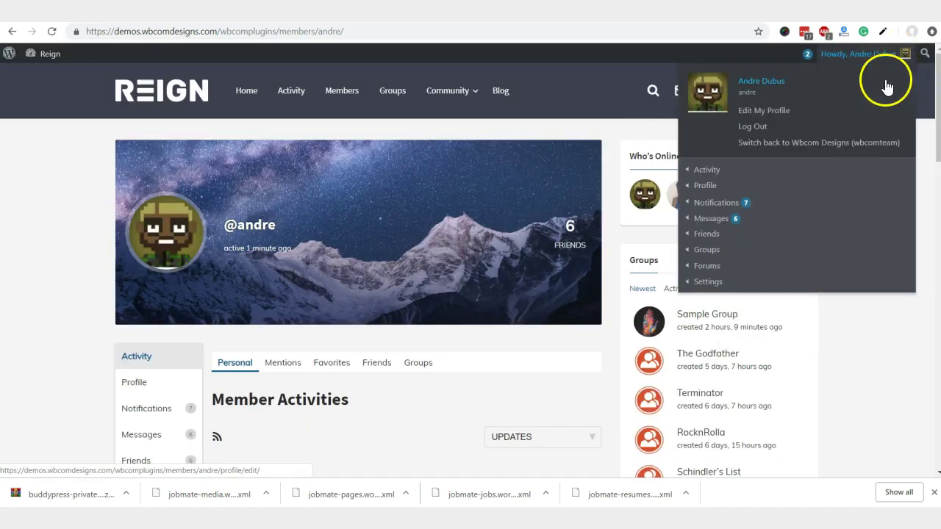
click(833, 145)
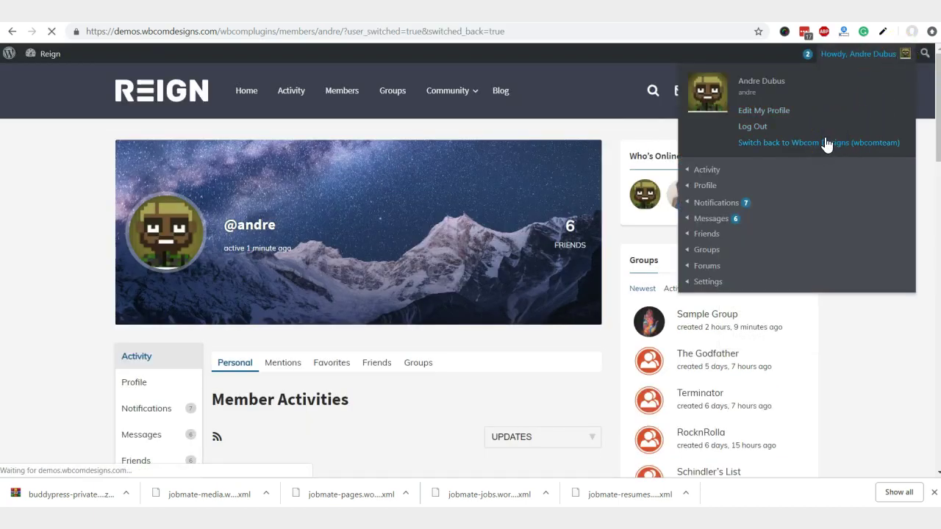
scroll(457, 174, down, 3)
Visit the BP Activity Filter page, then the Private Community Pro settings page.
mouse_move(46, 76)
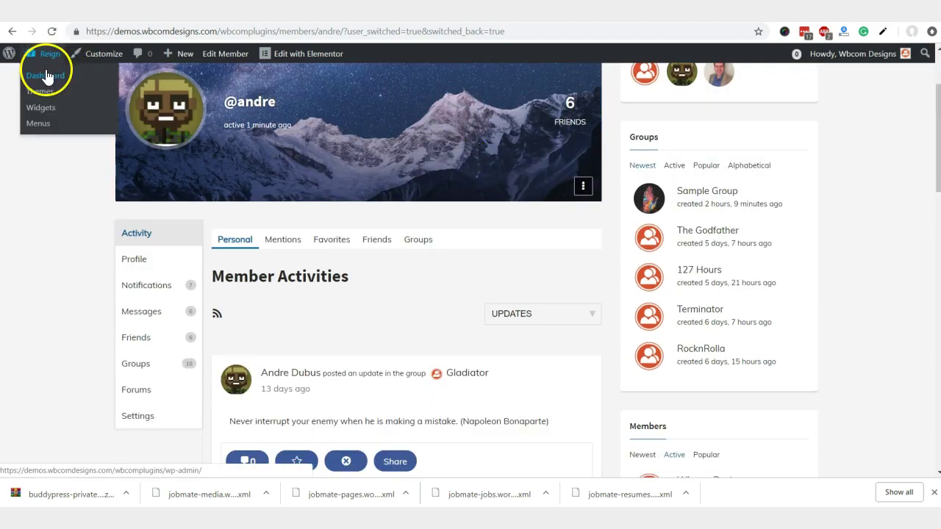
scroll(168, 210, down, 6)
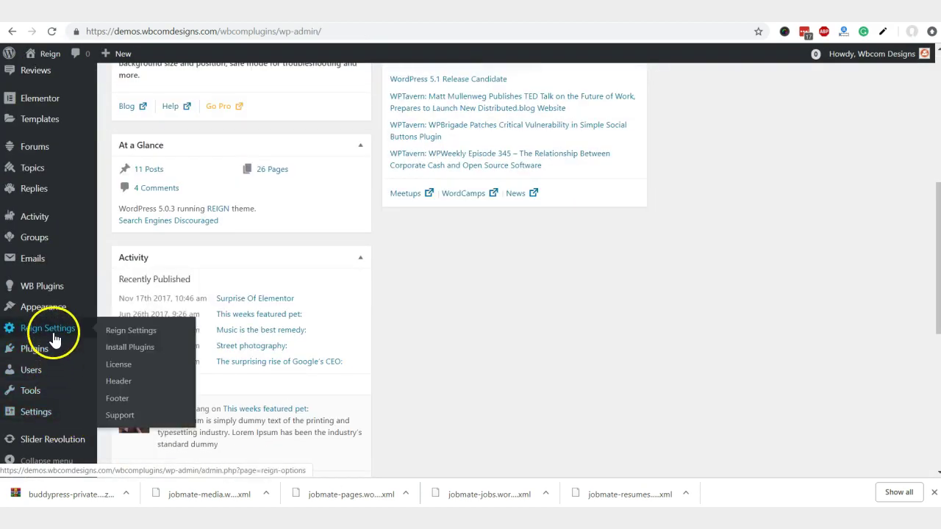
mouse_move(64, 421)
mouse_move(44, 287)
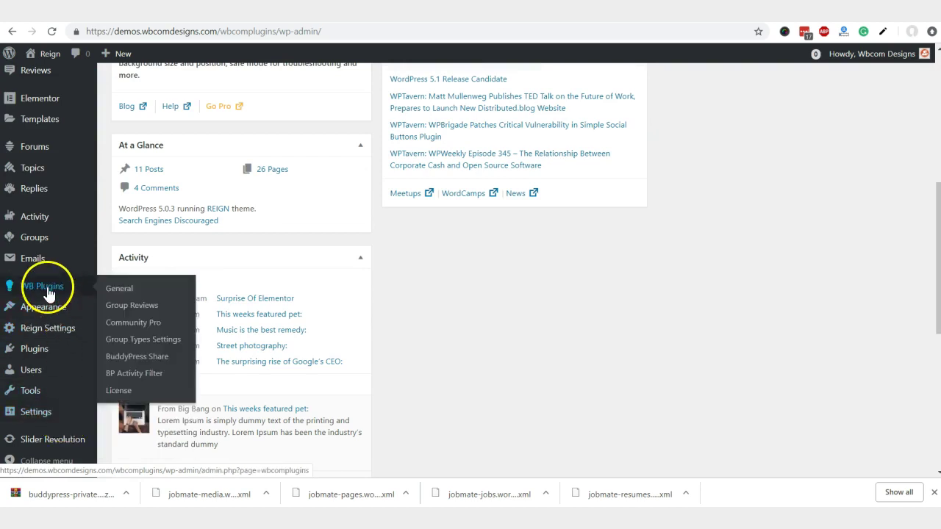
click(133, 377)
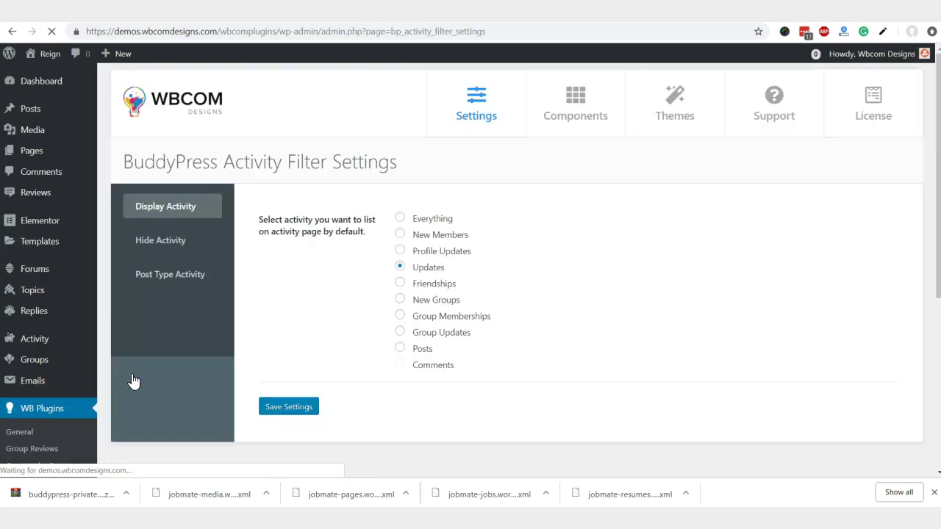
scroll(63, 367, down, 3)
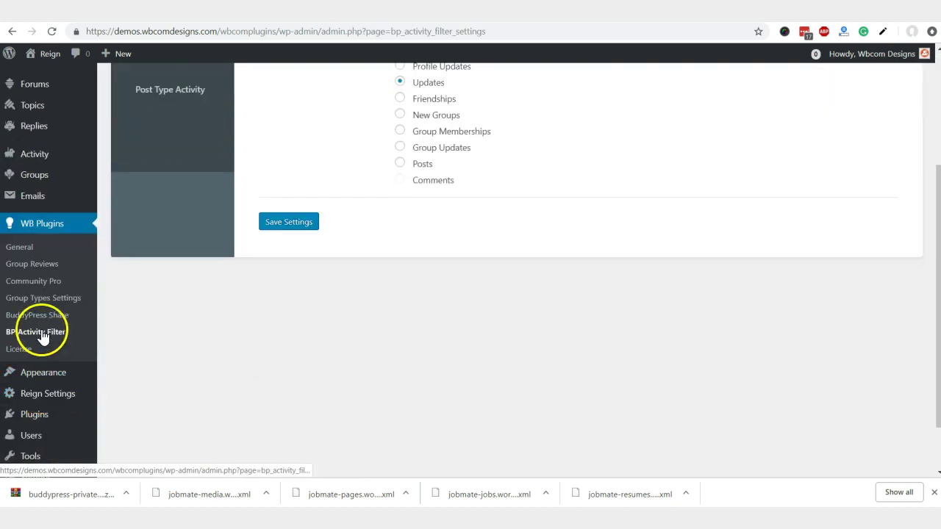
click(44, 282)
scroll(269, 342, down, 5)
scroll(273, 334, up, 5)
scroll(355, 257, down, 2)
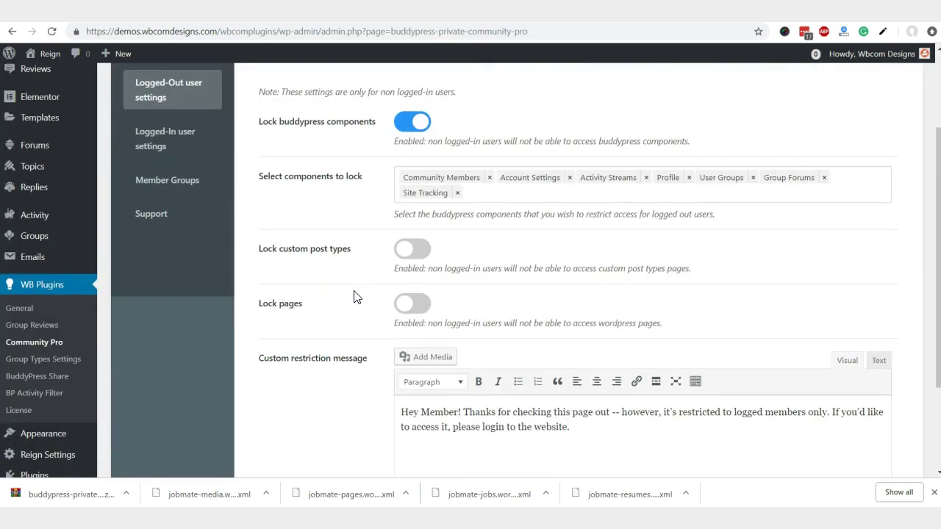
In logged-in settings, add Friendship Requests and Commenting to the locks and remove the chosen user.
scroll(391, 238, up, 3)
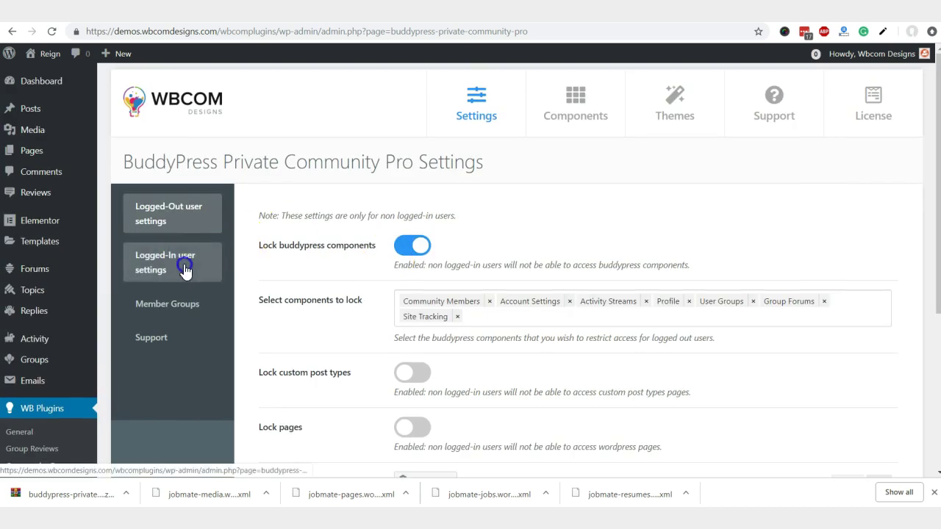
click(142, 259)
scroll(357, 368, down, 3)
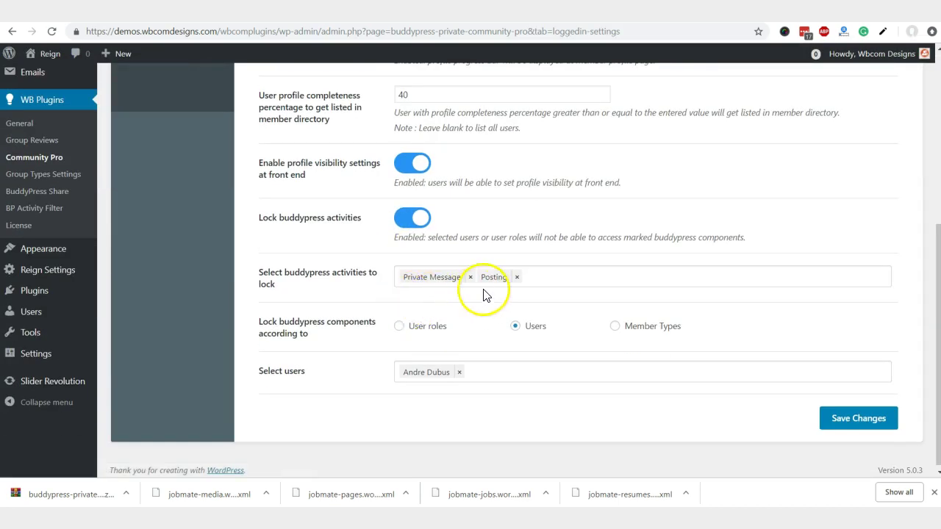
click(554, 279)
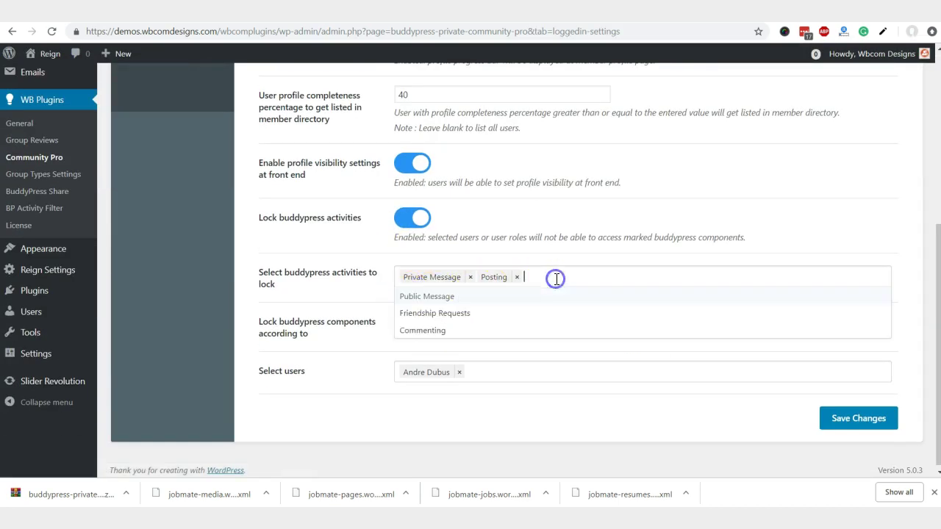
click(438, 314)
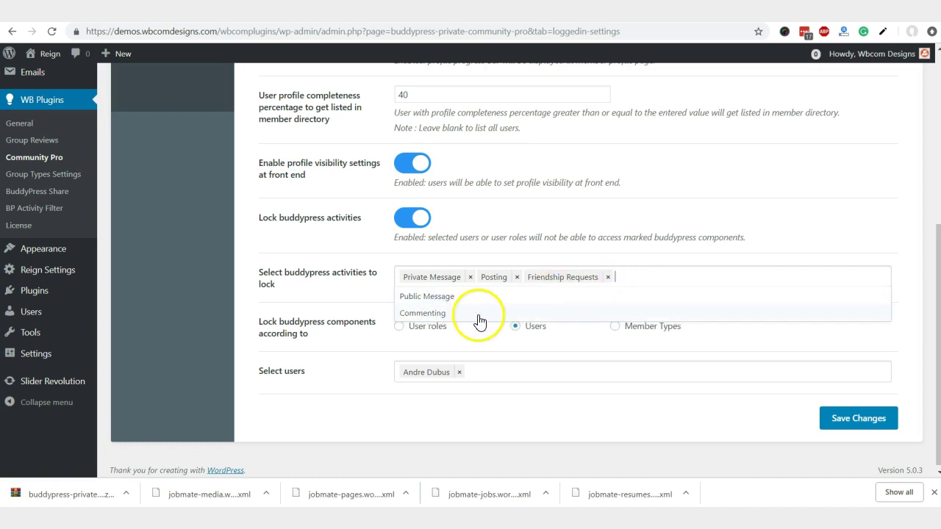
click(452, 312)
click(345, 296)
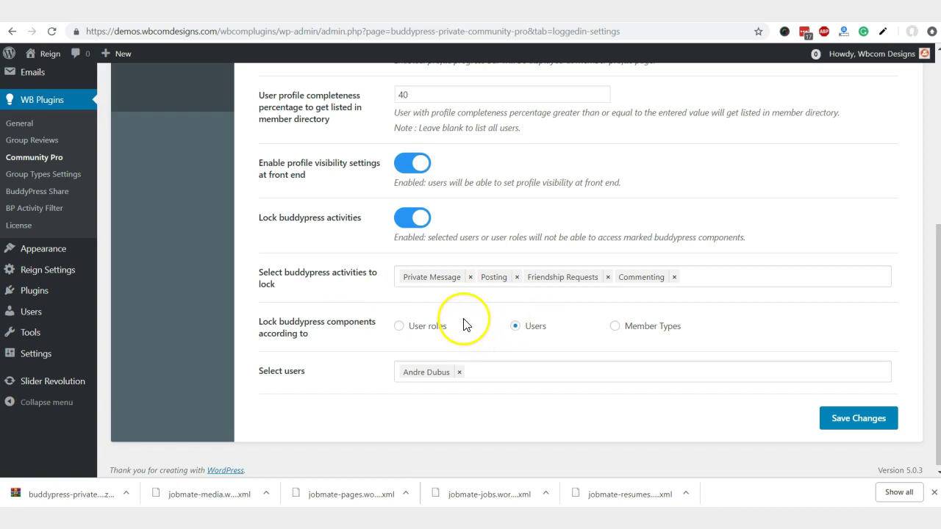
click(459, 372)
Switch the locks to User roles and select the Customer role.
click(363, 357)
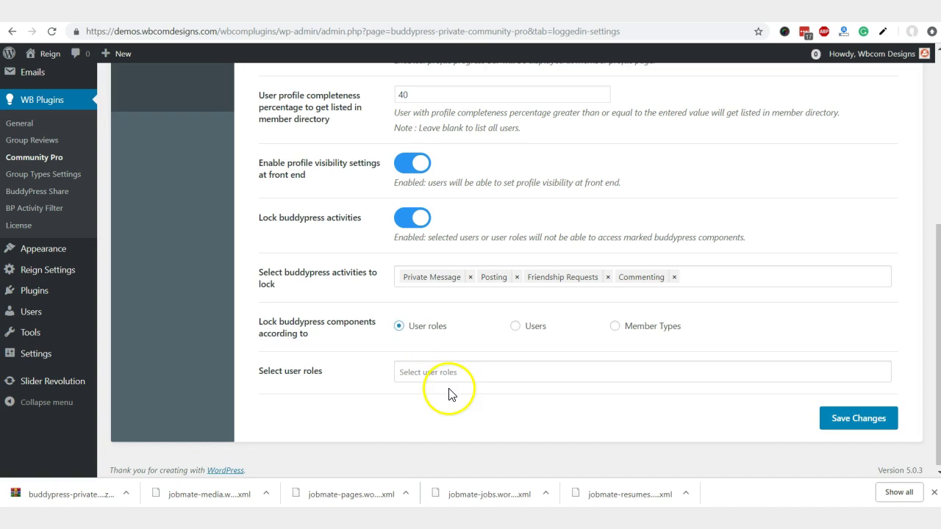
click(444, 375)
scroll(424, 413, down, 5)
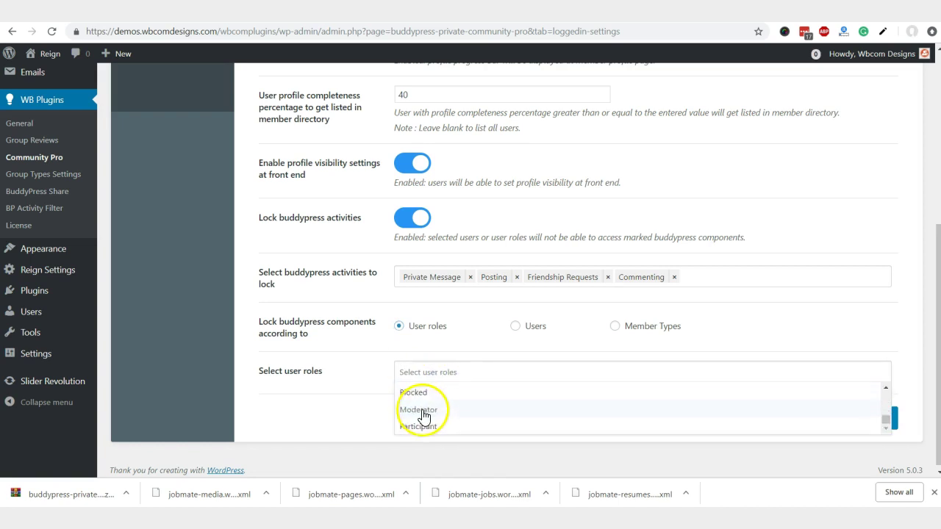
scroll(432, 416, down, 1)
scroll(430, 415, up, 3)
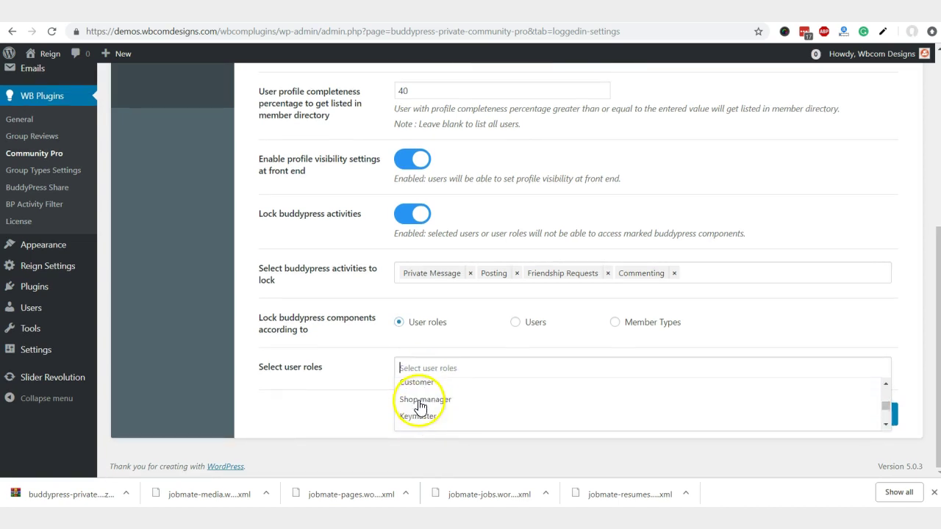
click(886, 415)
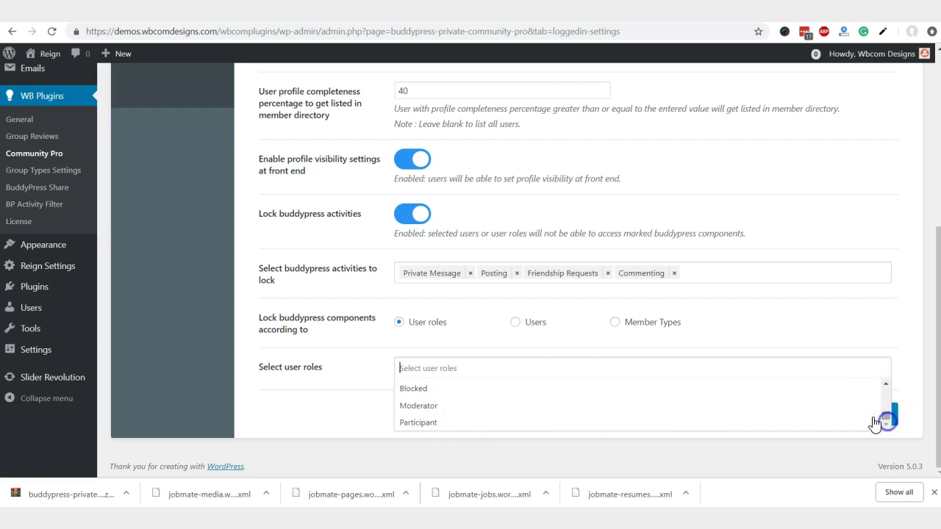
scroll(500, 406, up, 1)
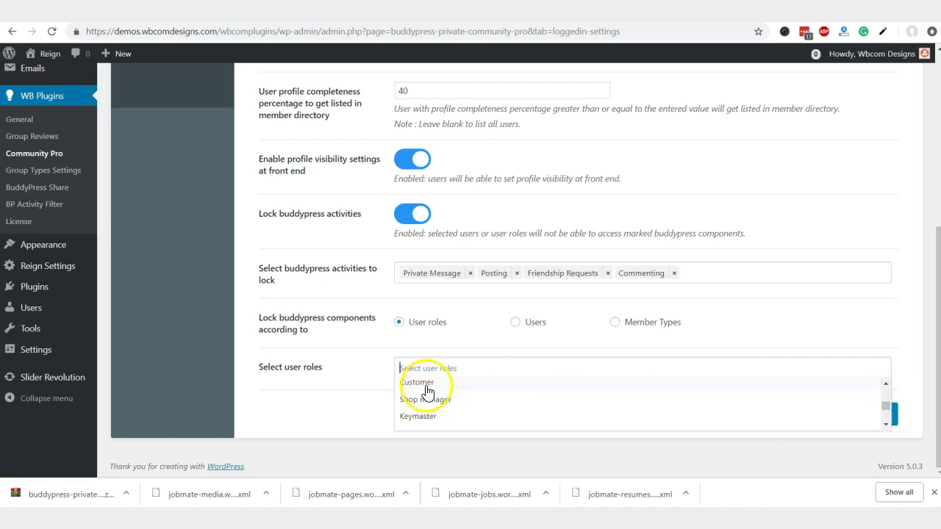
click(427, 383)
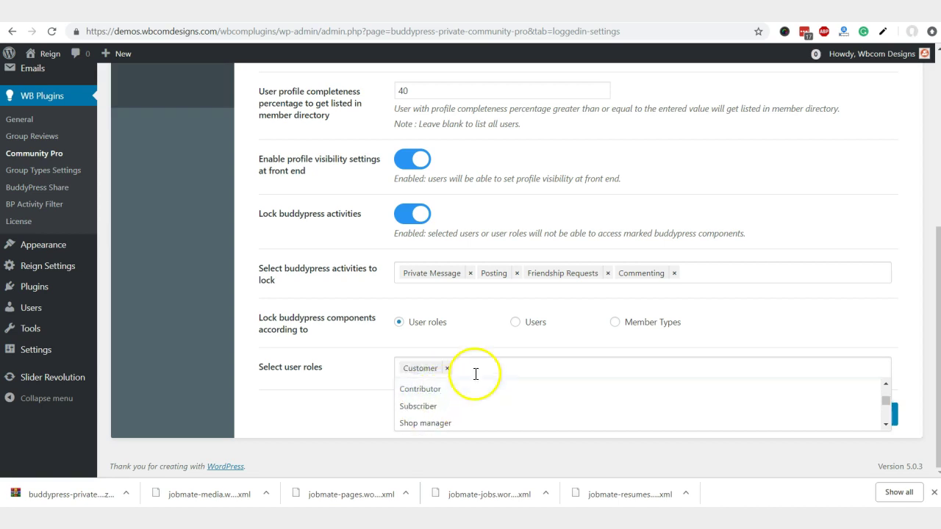
click(334, 369)
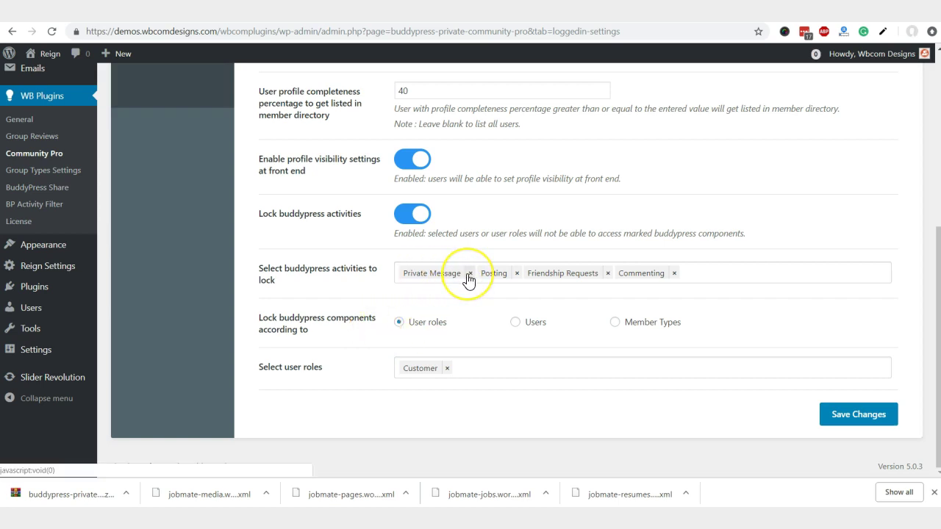
Remove Posting from the locked activities and save the changes.
click(518, 274)
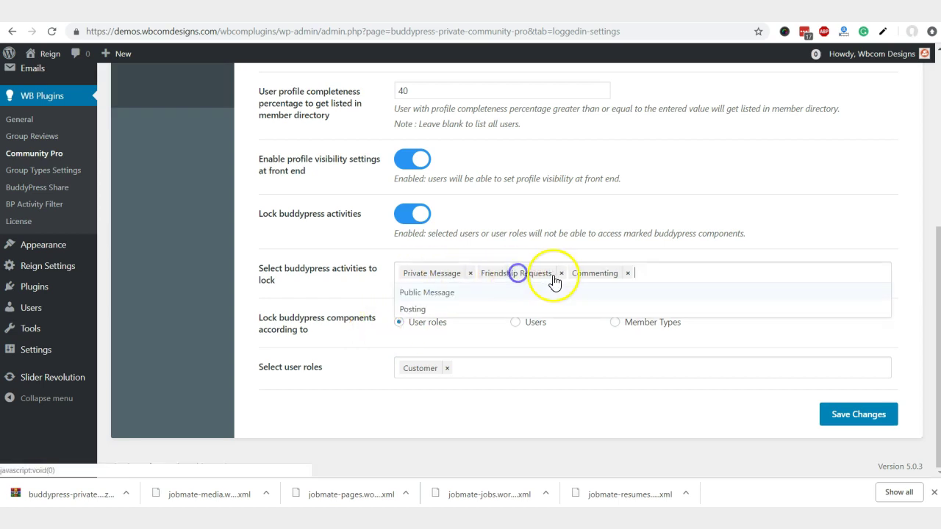
click(371, 295)
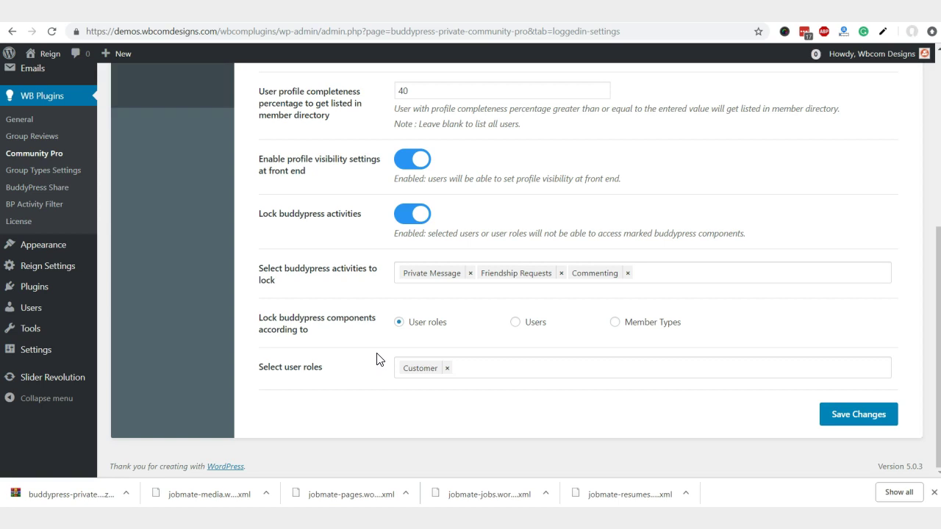
click(839, 414)
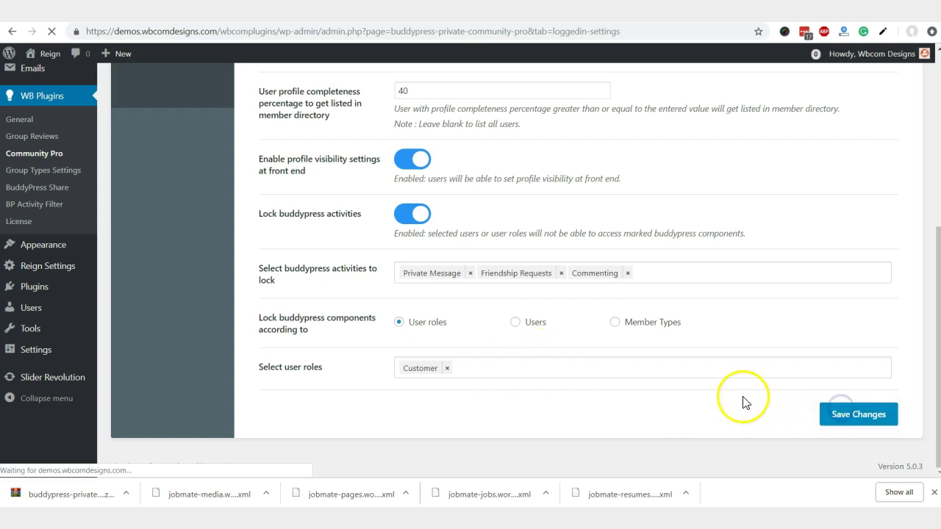
scroll(588, 334, down, 3)
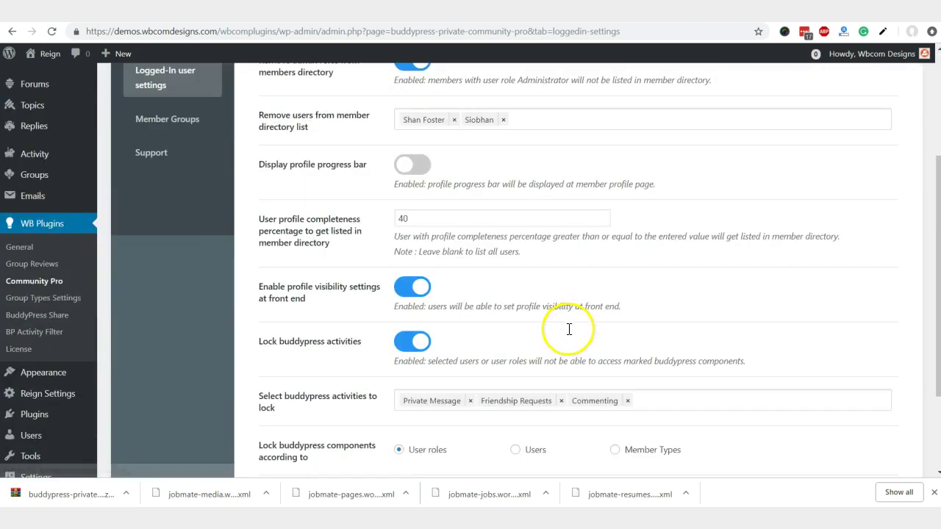
scroll(548, 323, up, 3)
In Member Groups, set the group-creation limit to apply to individual Users.
click(208, 309)
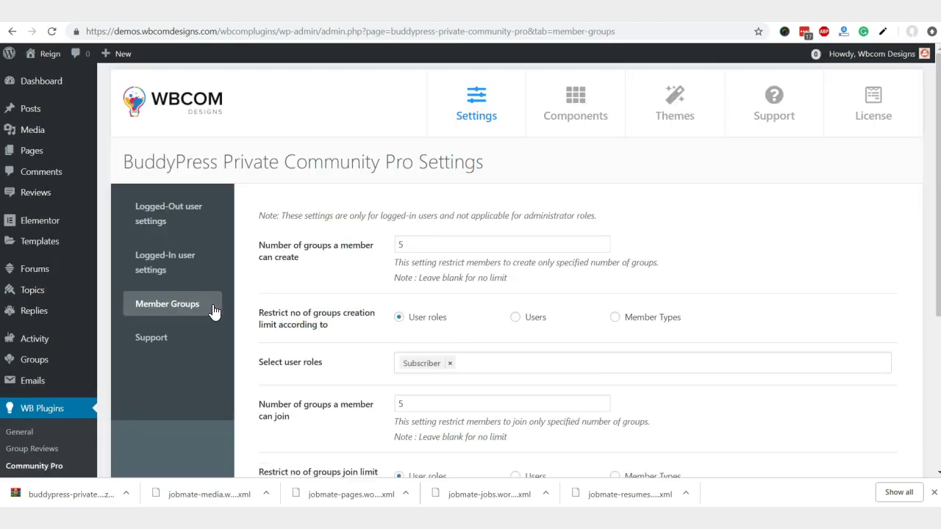
drag(303, 259, 258, 245)
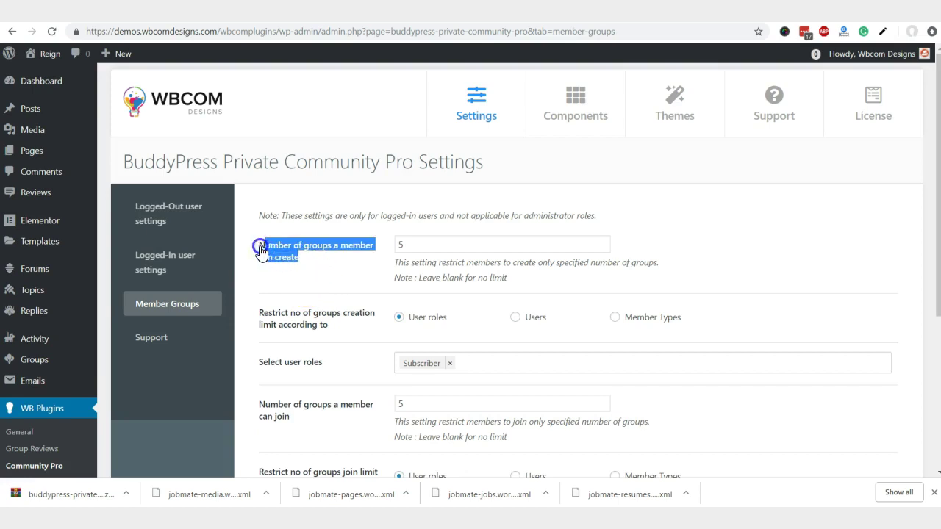
click(312, 271)
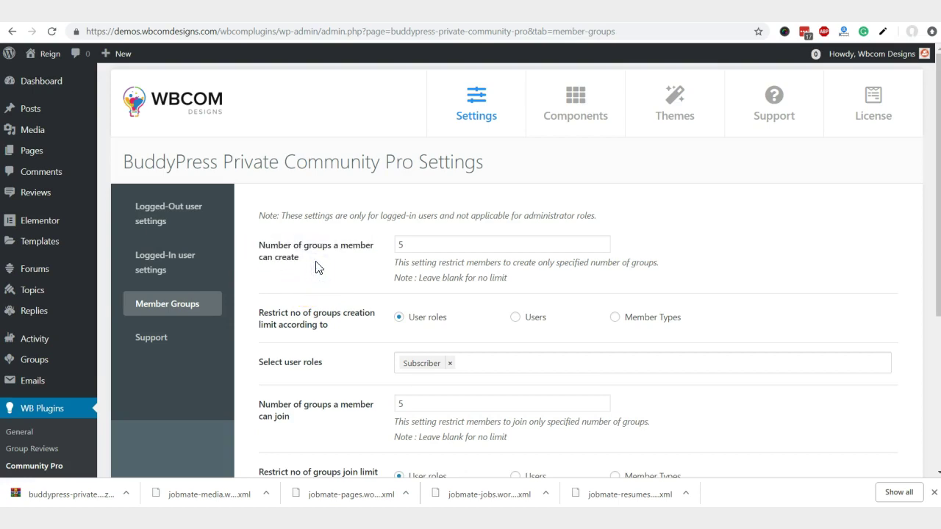
scroll(317, 263, down, 1)
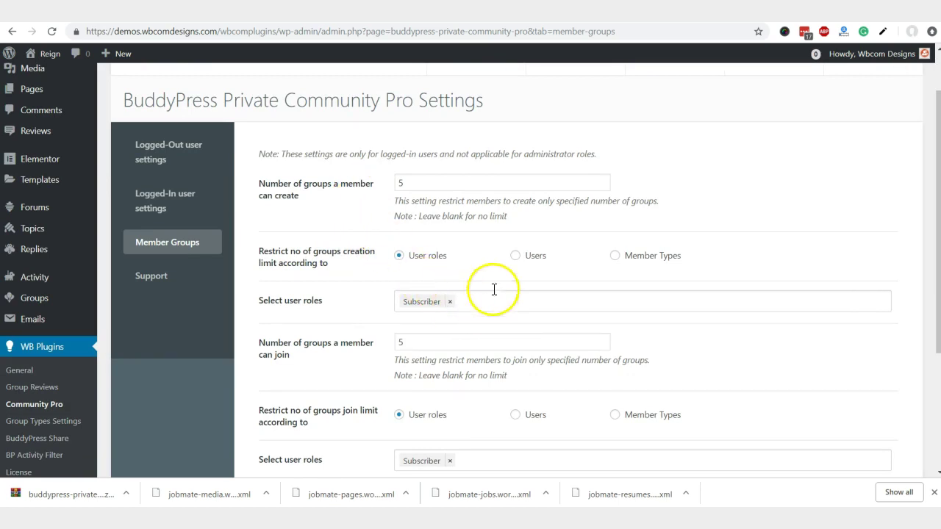
click(614, 256)
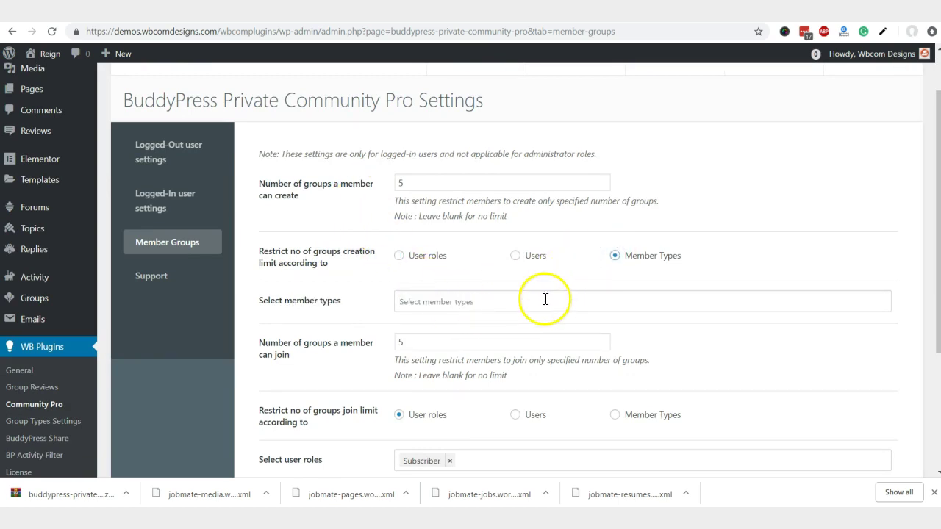
click(398, 255)
click(519, 258)
click(444, 302)
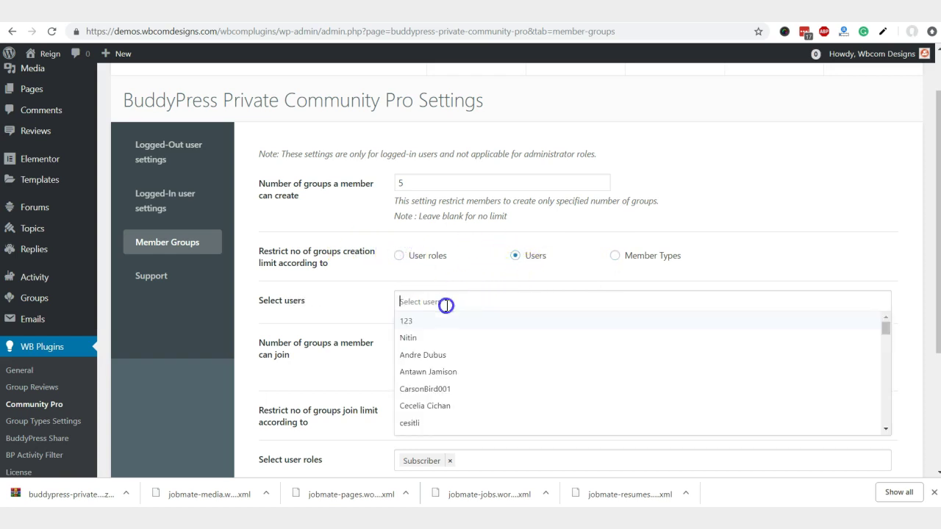
click(337, 298)
Review the group join limit and members-per-group limit settings.
scroll(336, 301, down, 1)
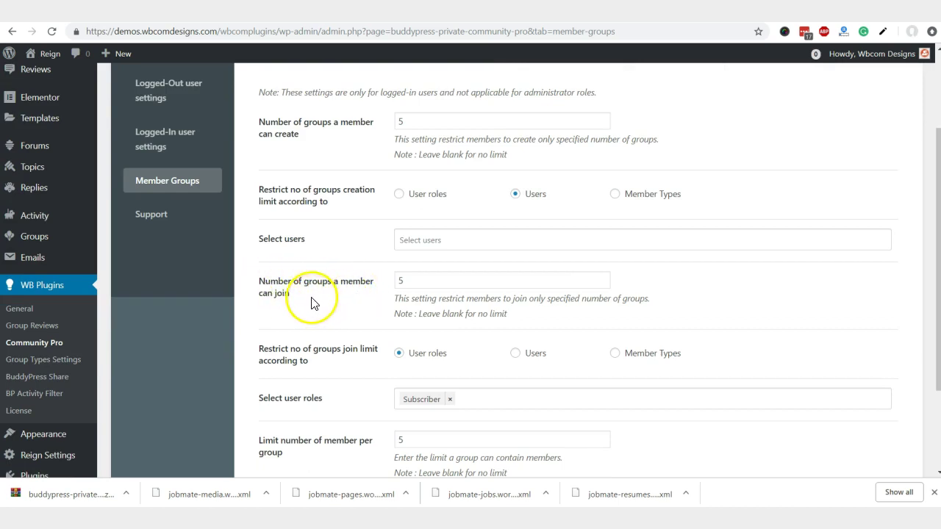
scroll(437, 295, down, 1)
scroll(433, 297, down, 2)
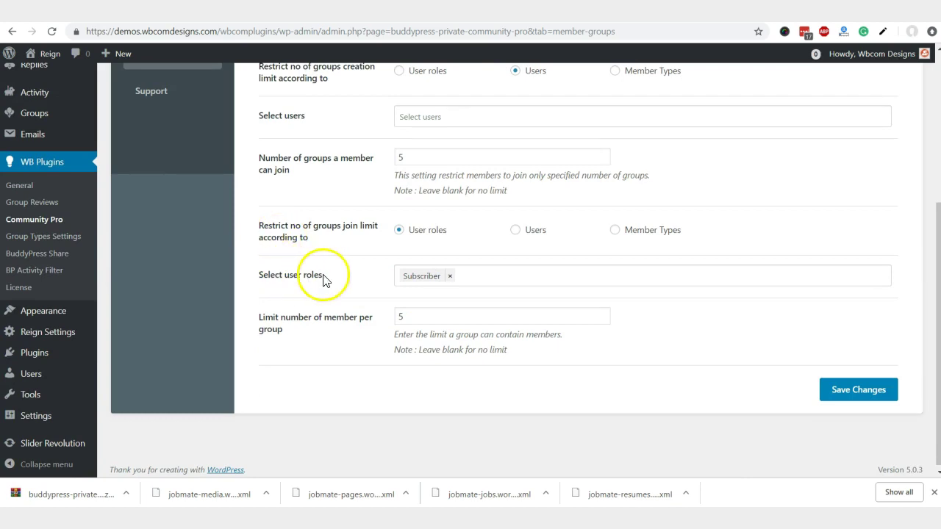
drag(321, 275, 268, 275)
click(279, 337)
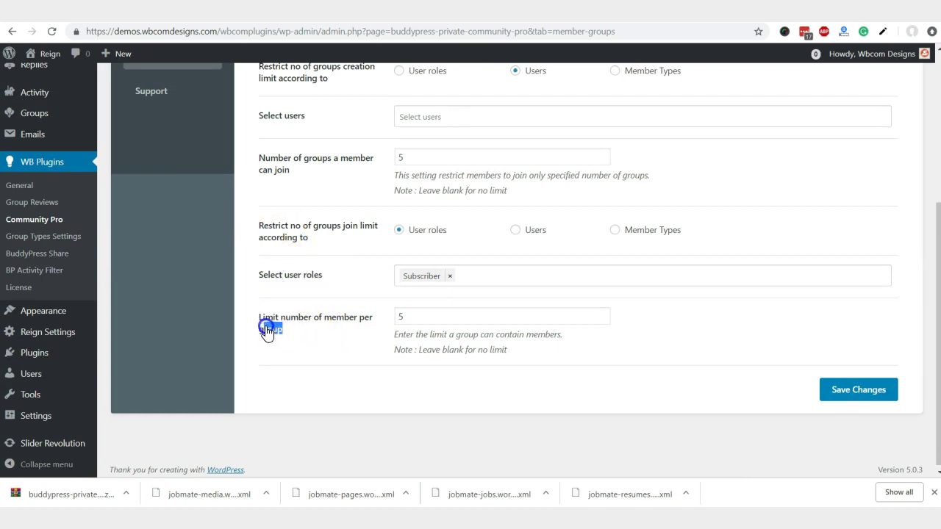
triple_click(263, 322)
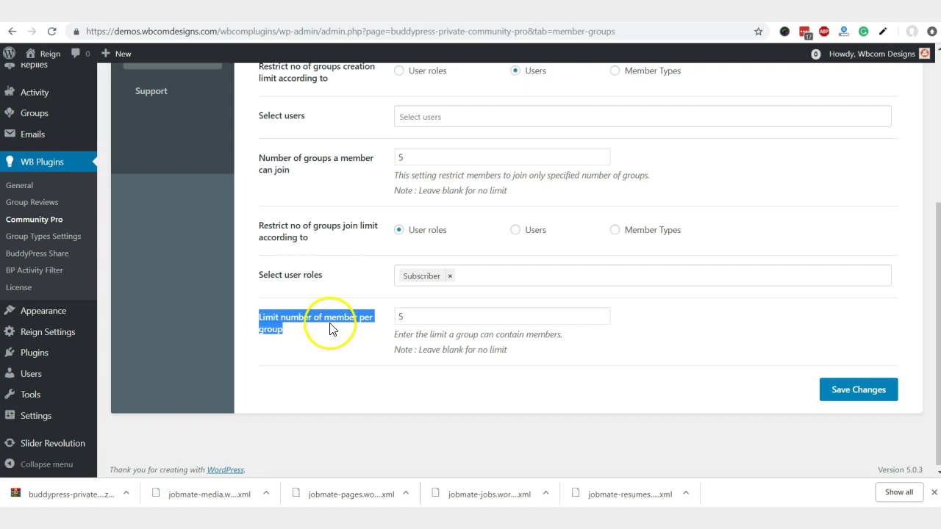
scroll(342, 216, up, 3)
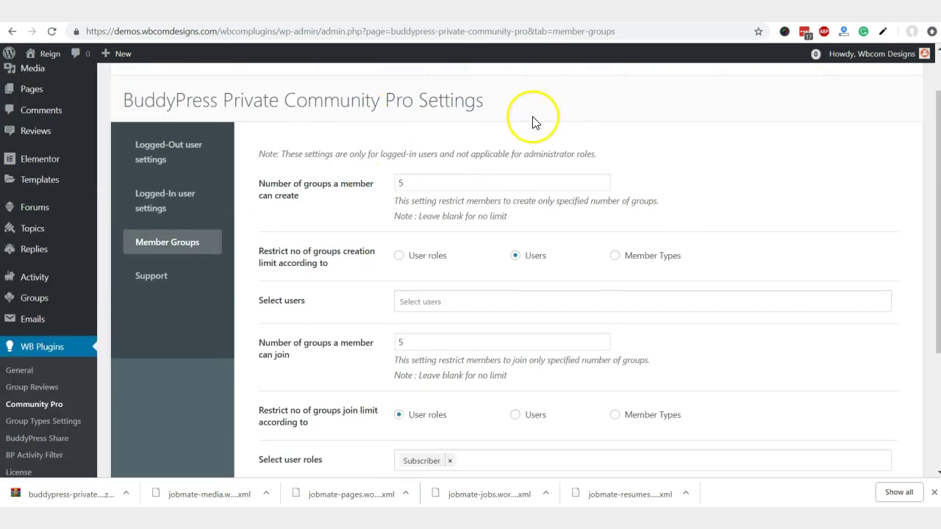
scroll(539, 119, down, 1)
scroll(540, 116, up, 2)
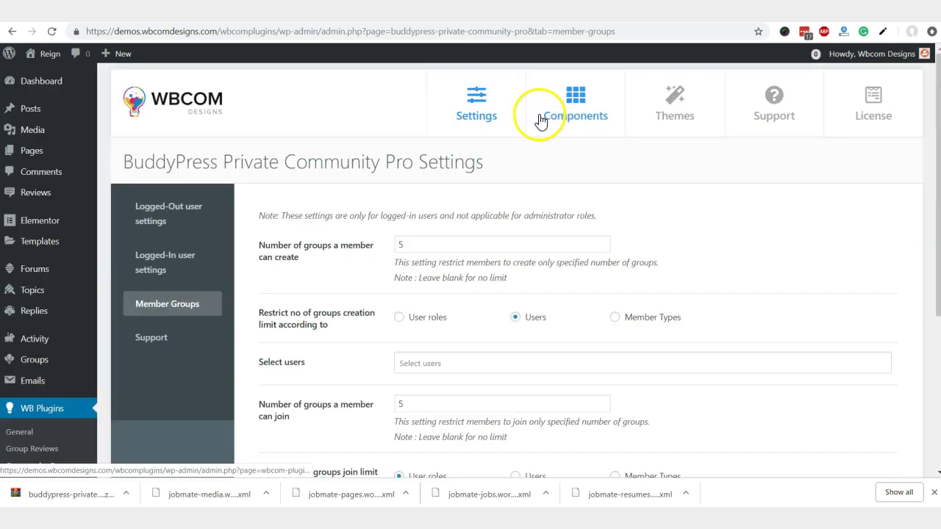